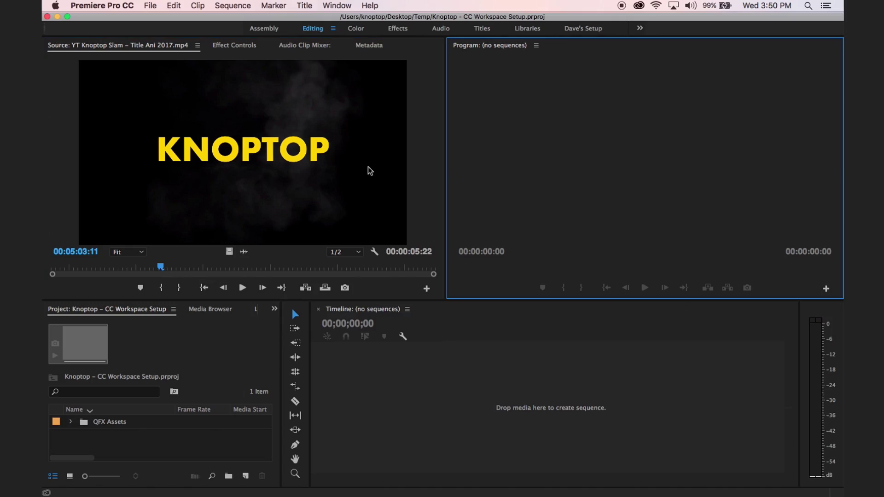
Step: Look through the list of installed apps in Creative Cloud
left_click(370, 171)
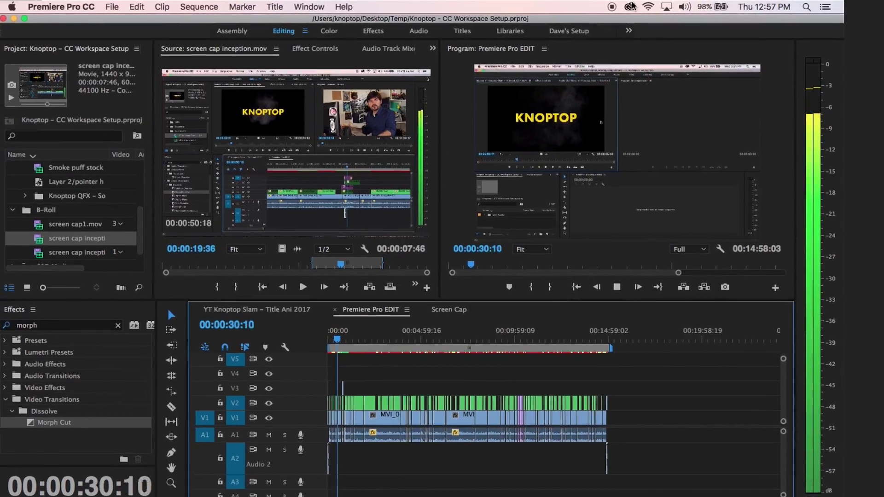
left_click(677, 6)
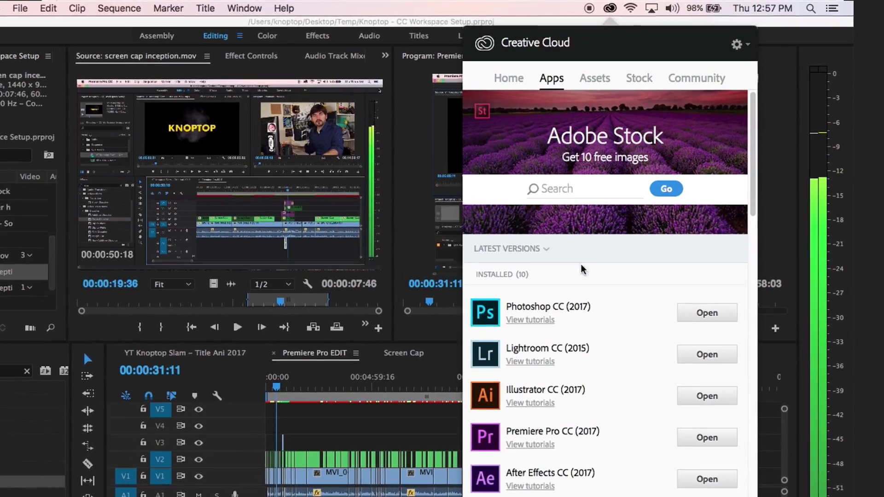
scroll(566, 386, "down", 6)
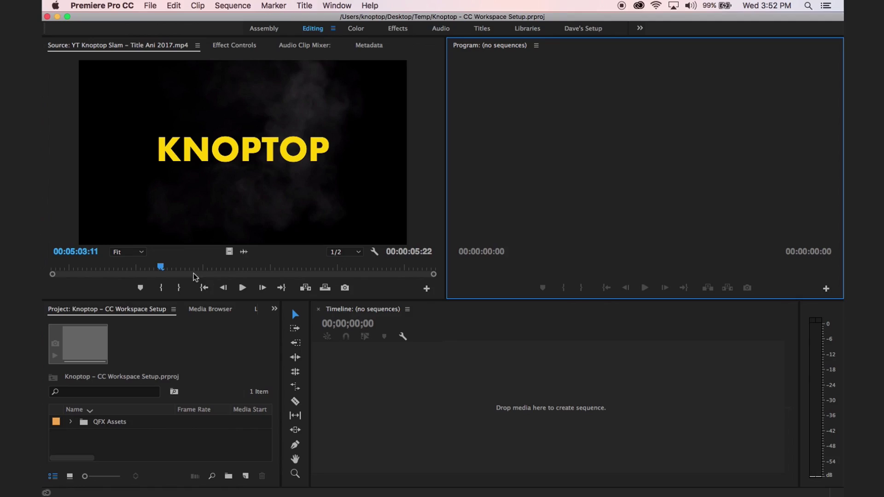
Step: Close the Media Browser and Libraries panels in the Project panel's group
left_click(318, 158)
left_click(481, 150)
left_click(220, 304)
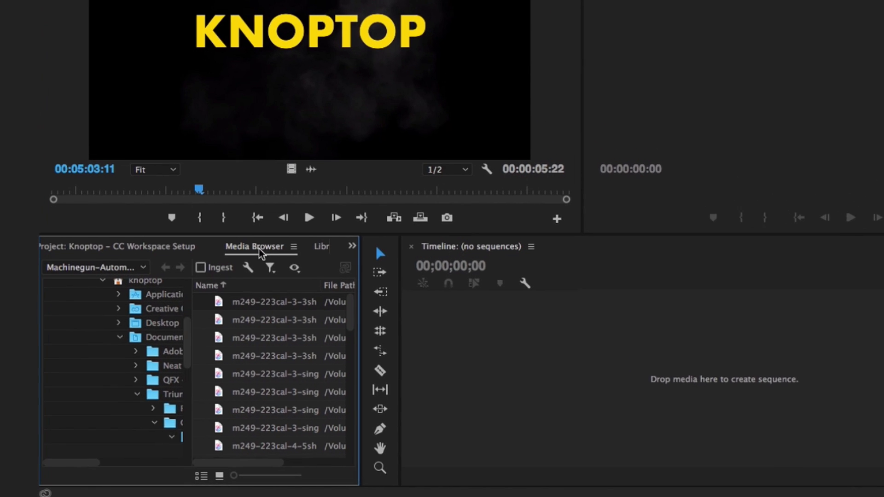
left_click(293, 247)
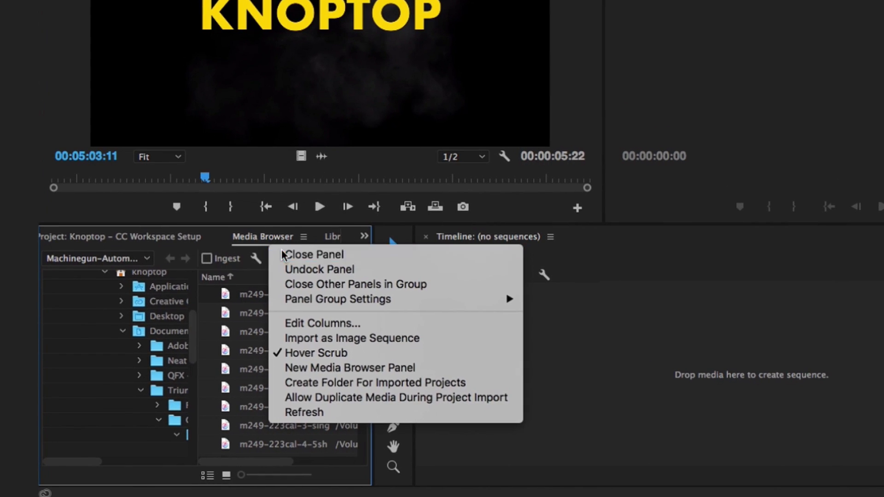
left_click(282, 262)
right_click(259, 242)
left_click(272, 252)
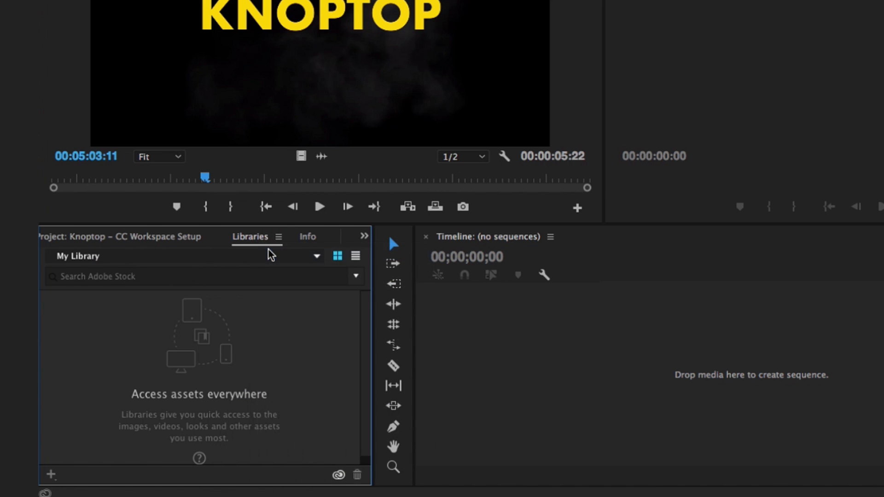
right_click(239, 241)
left_click(253, 254)
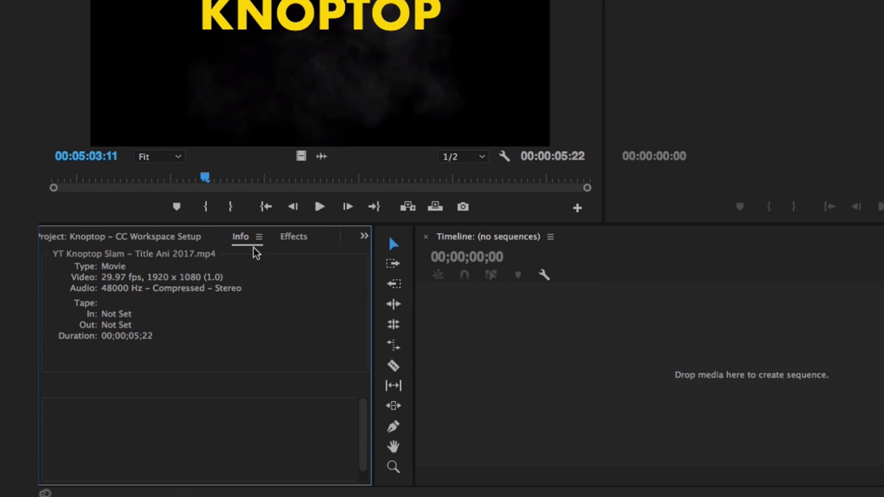
Step: Close the Info, Markers and History panels, keeping only Project and Effects in the group
right_click(300, 241)
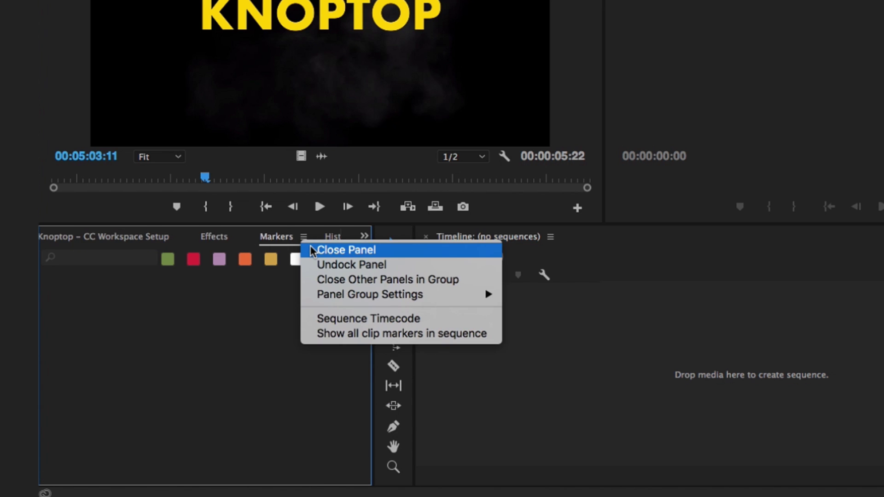
left_click(313, 249)
right_click(295, 242)
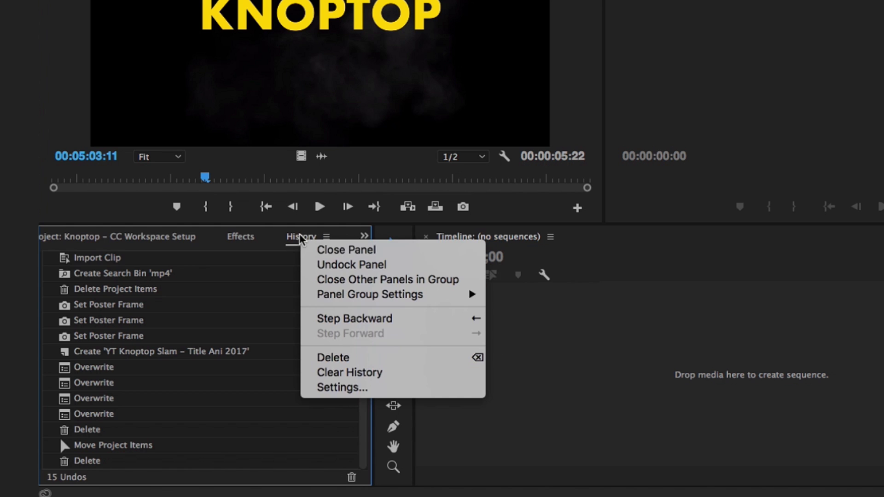
left_click(322, 249)
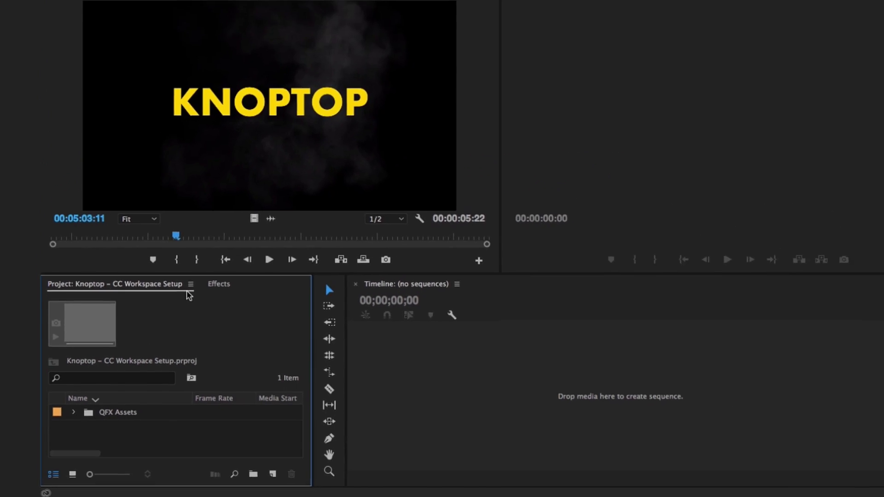
Step: Dock the Project panel as its own narrow column before the Source monitor, separate from the Effects panel
left_click_drag(218, 284, 88, 246)
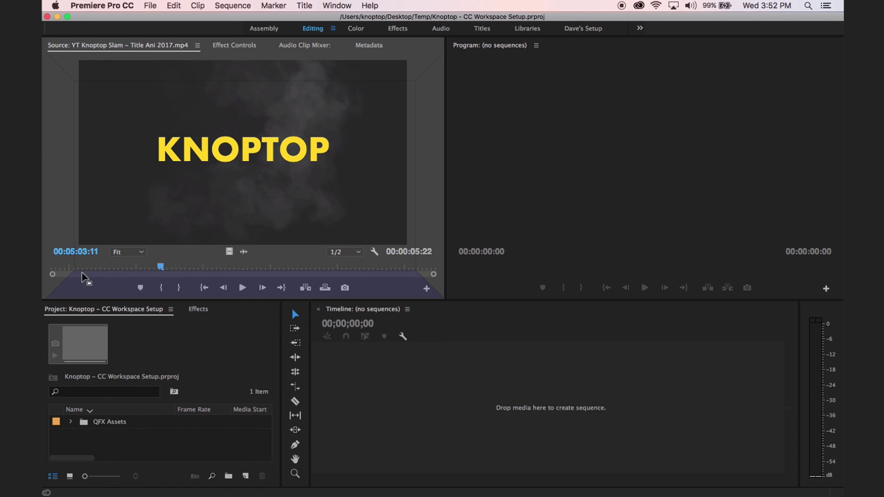
left_click_drag(84, 277, 77, 79)
left_click_drag(243, 101, 192, 88)
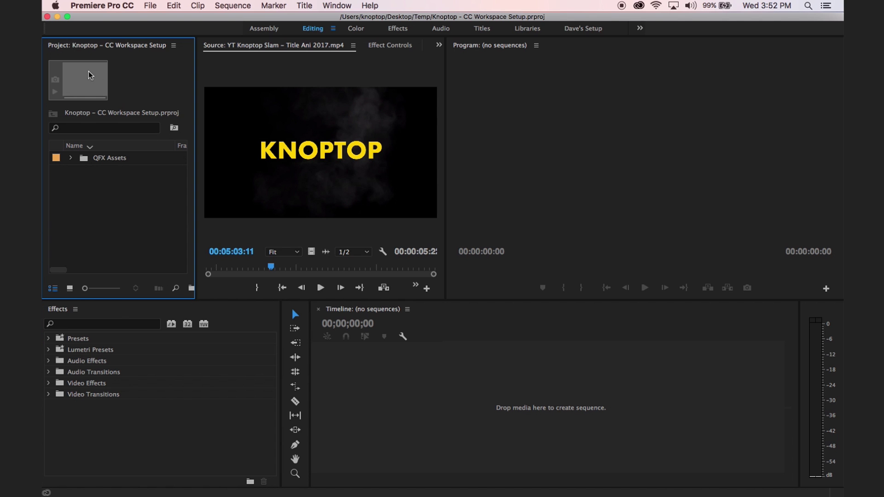
Step: Turn the Project panel's Preview Area off and back on
left_click(173, 45)
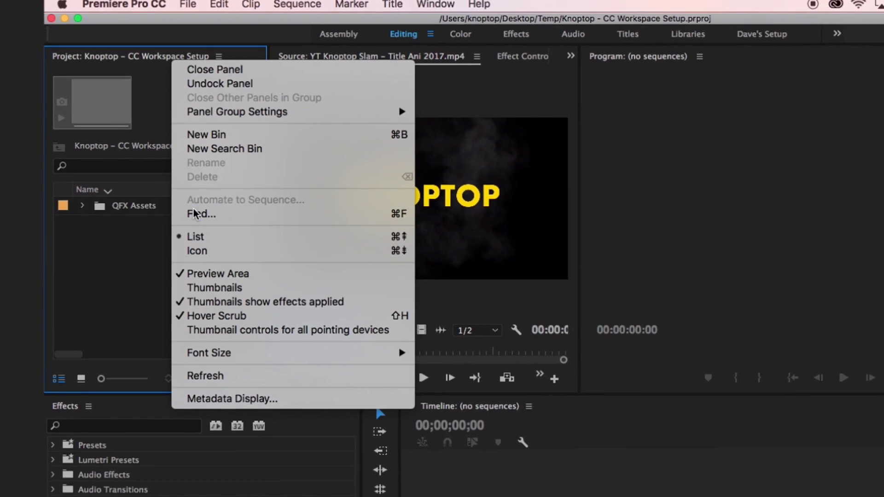
left_click(208, 271)
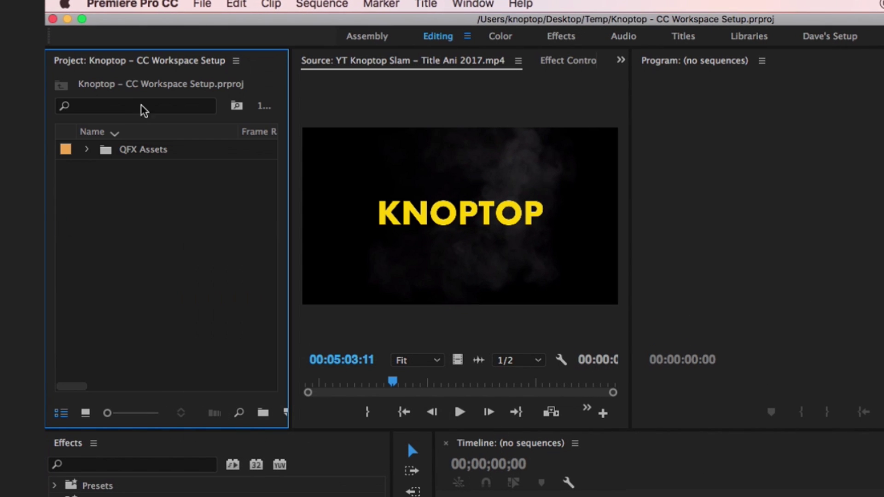
right_click(131, 69)
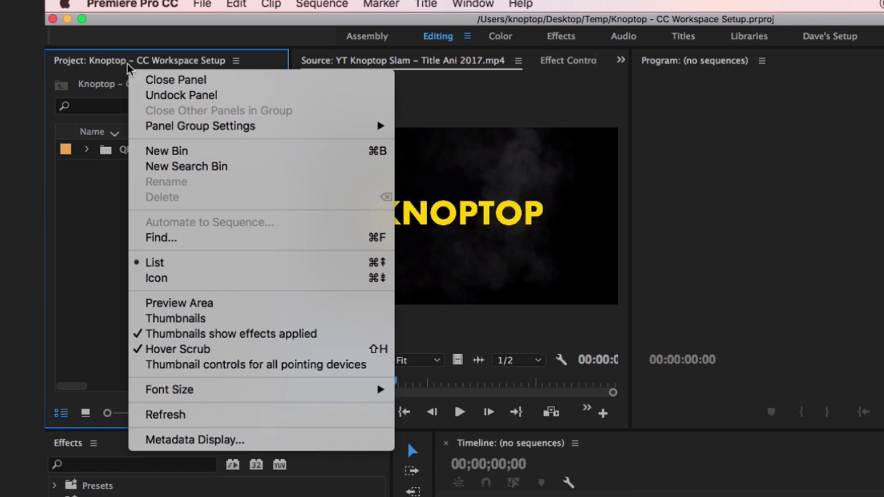
left_click(174, 302)
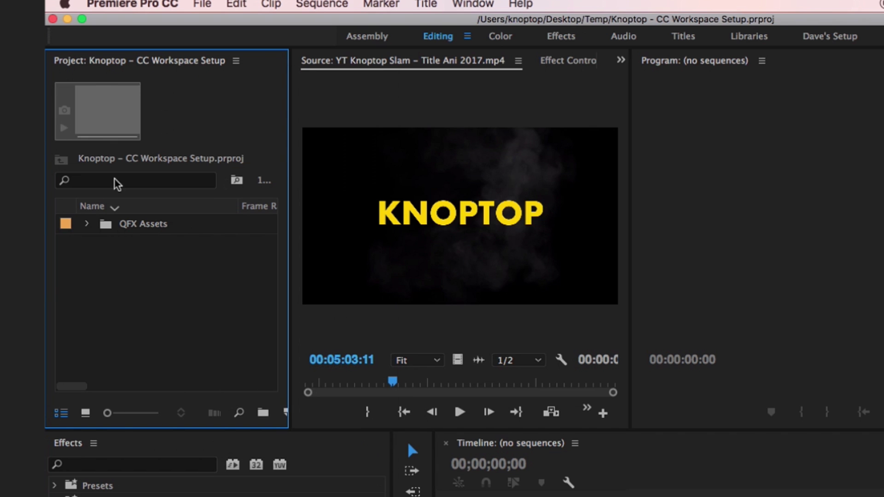
right_click(104, 65)
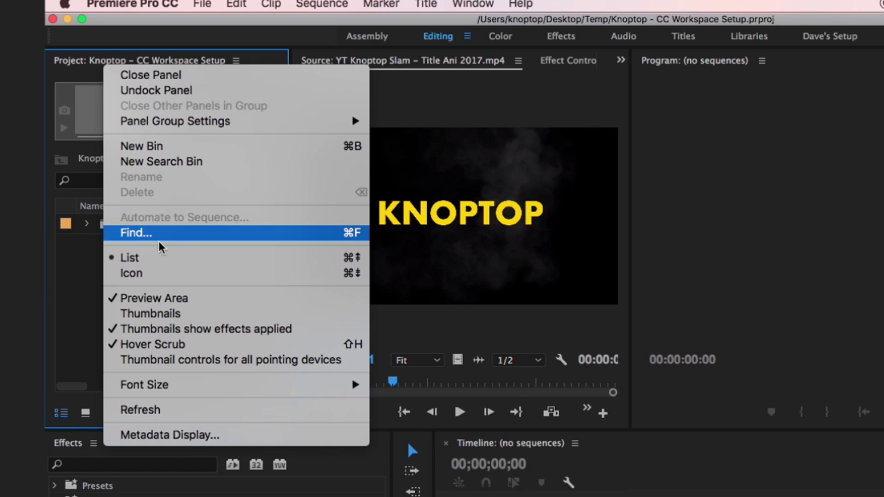
left_click(195, 314)
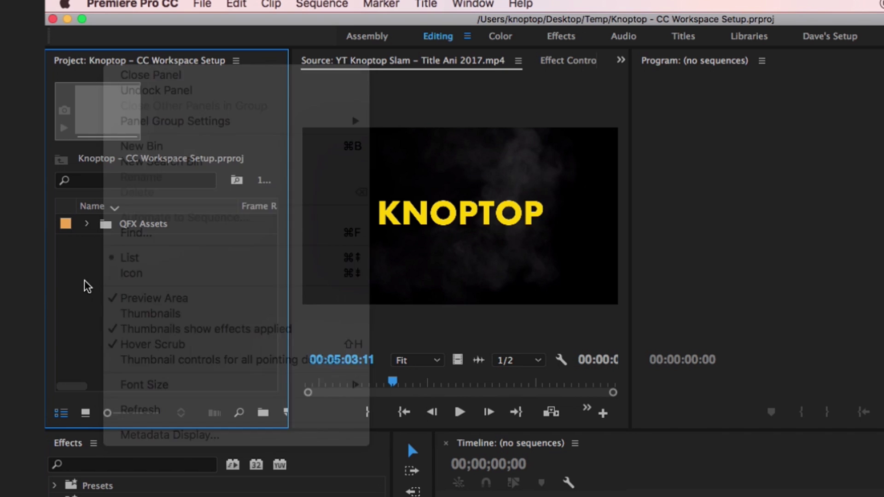
Step: Select the YT Knoptop Slam clip in the QFX Assets bin and widen the Project panel to fit its details
left_click(129, 247)
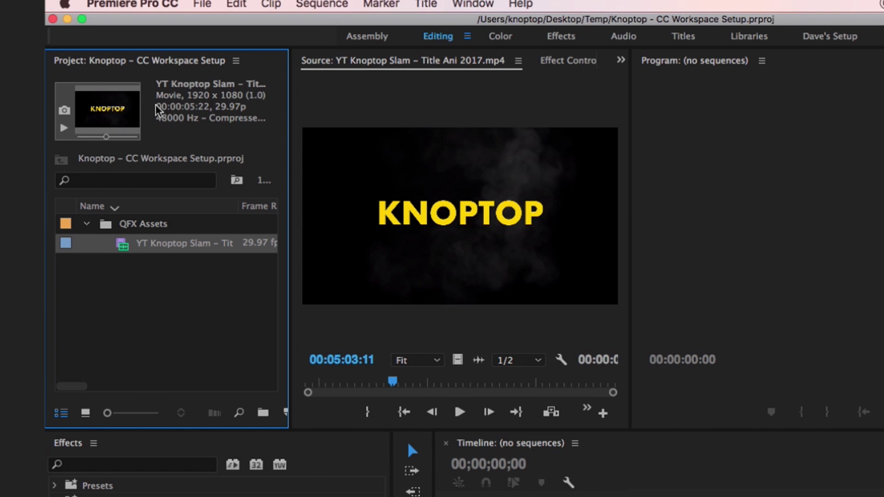
left_click_drag(290, 112, 322, 112)
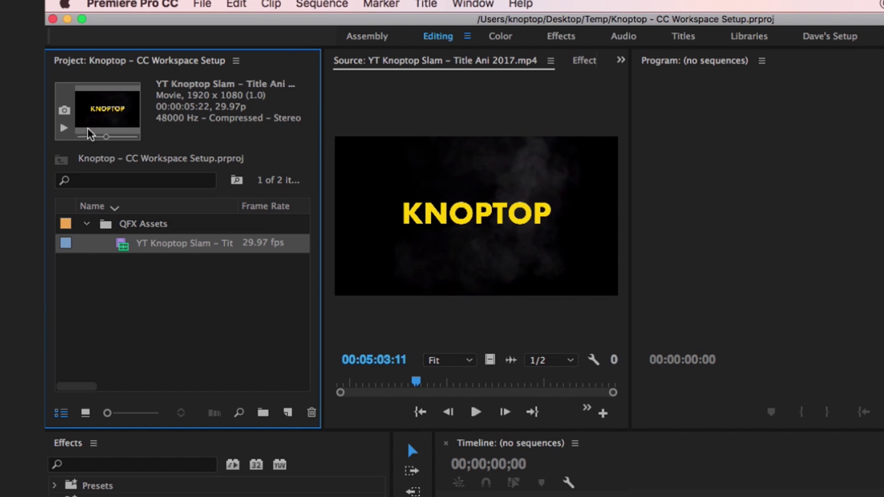
Step: Set the selected clip's current preview frame as its poster frame
left_click(64, 112)
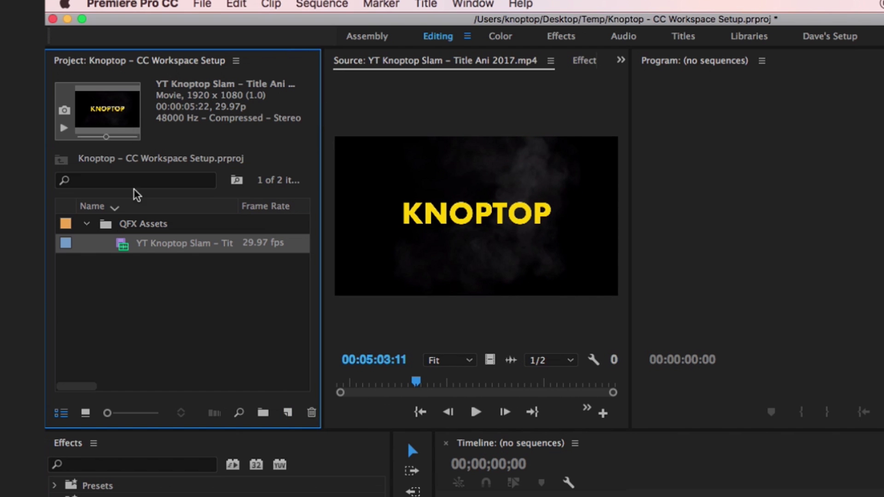
left_click(127, 289)
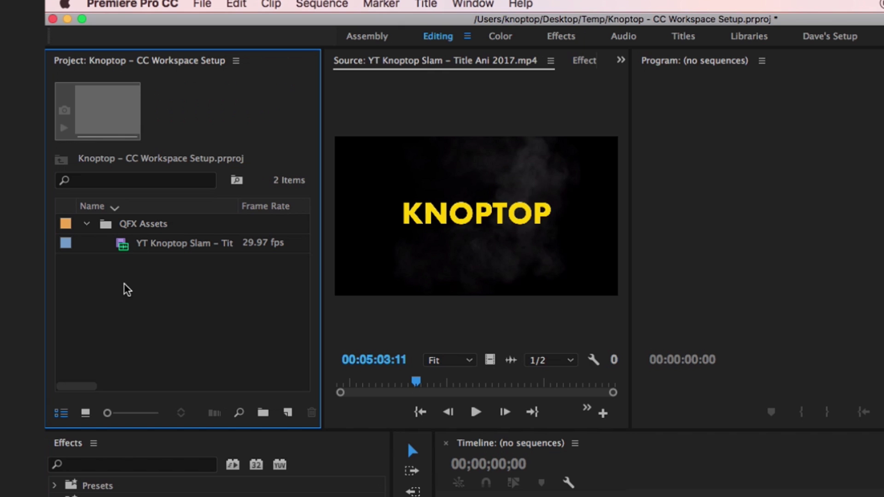
Step: Display the project items in icon view and open the QFX Assets bin
left_click(82, 414)
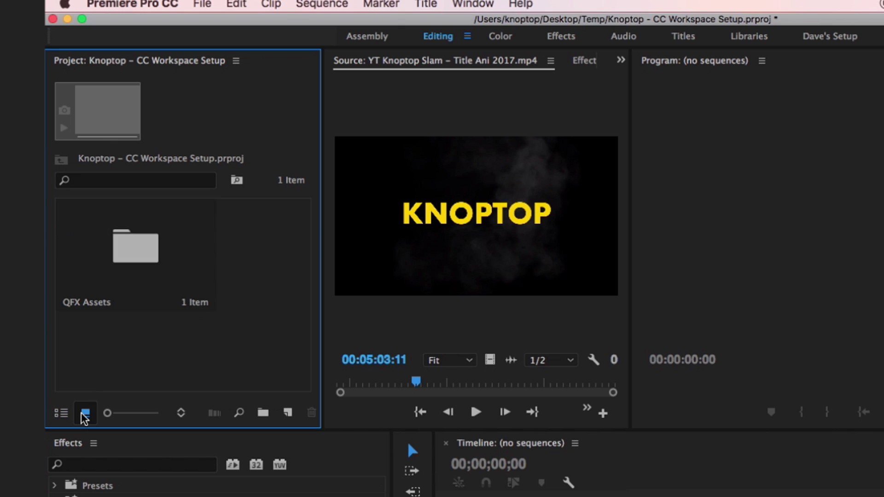
double_click(141, 264)
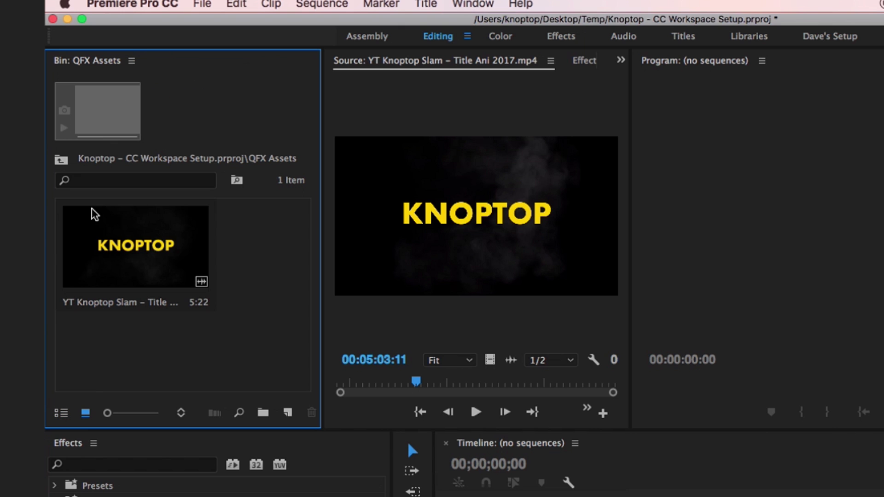
Step: Set the YT Knoptop Slam clip's poster frame to the close-up frame of the yellow letters
left_click(140, 238)
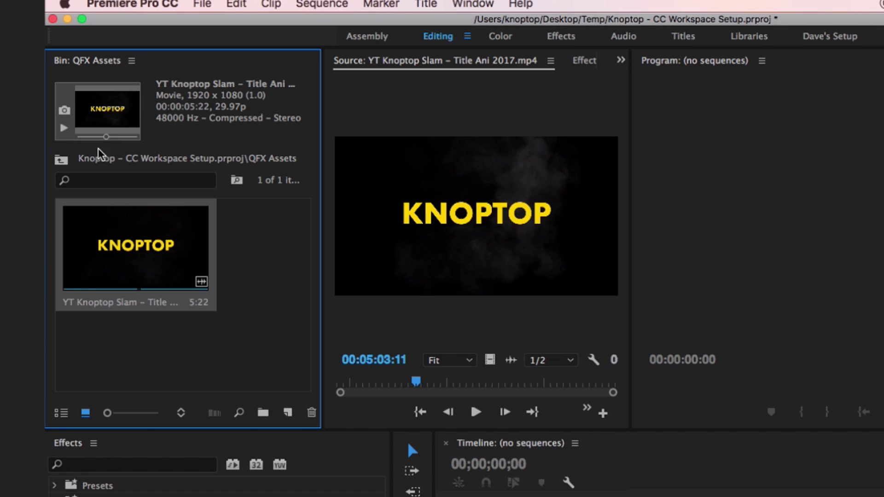
left_click_drag(86, 142, 85, 142)
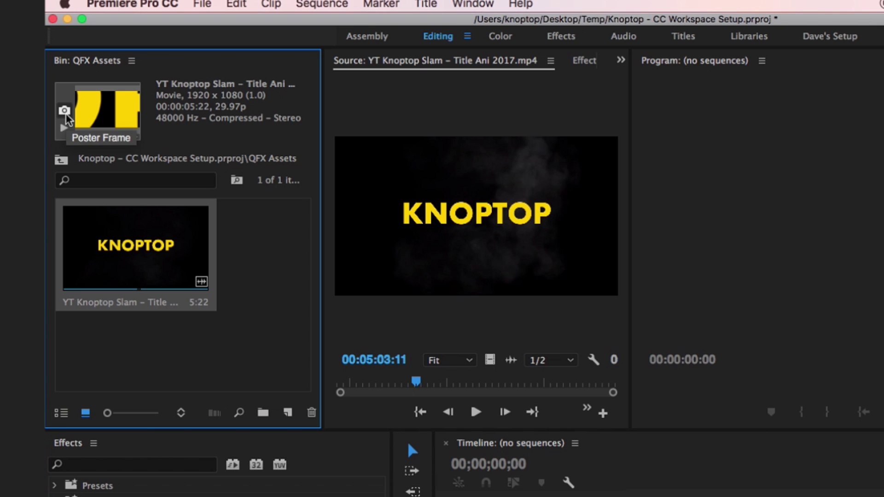
left_click(233, 343)
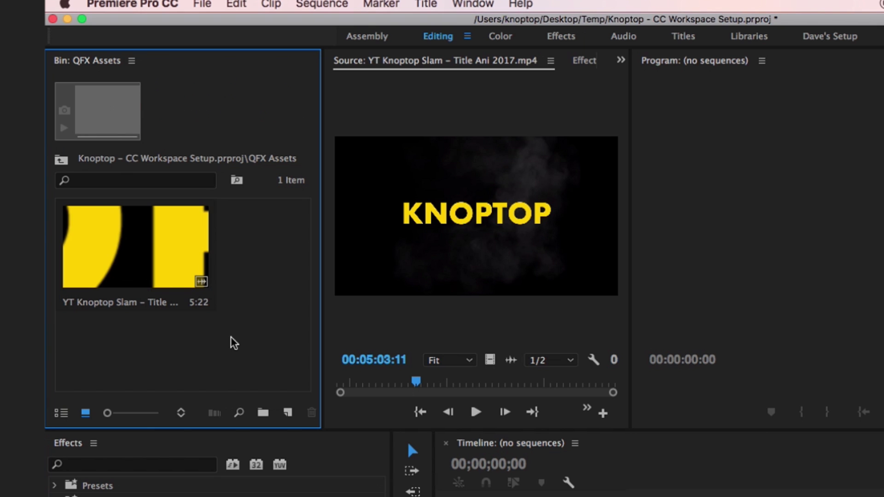
left_click(112, 258)
left_click(164, 339)
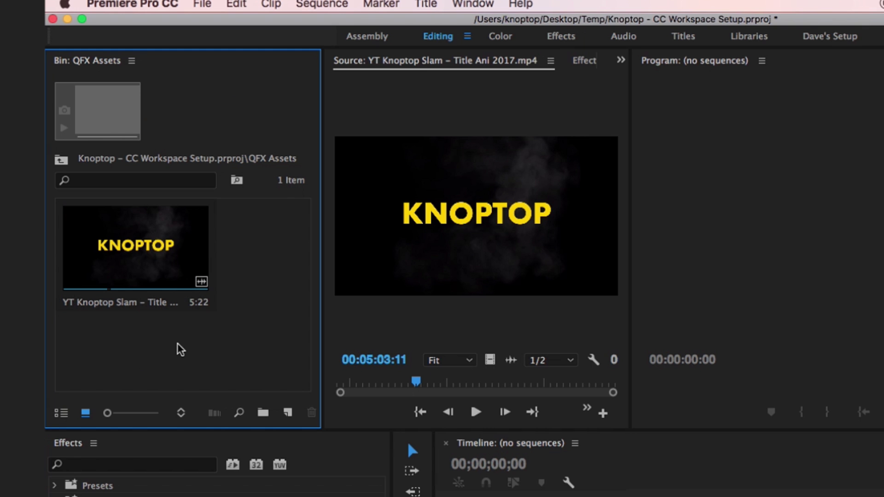
Step: Alternate the QFX Assets bin between list view and icon view to compare the two displays
left_click(62, 414)
left_click(85, 414)
left_click(64, 415)
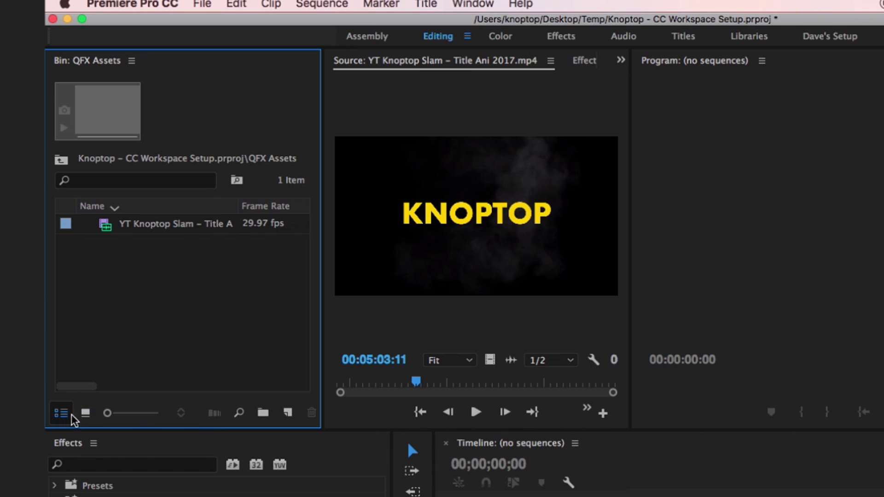
left_click(84, 414)
left_click(65, 414)
left_click(85, 414)
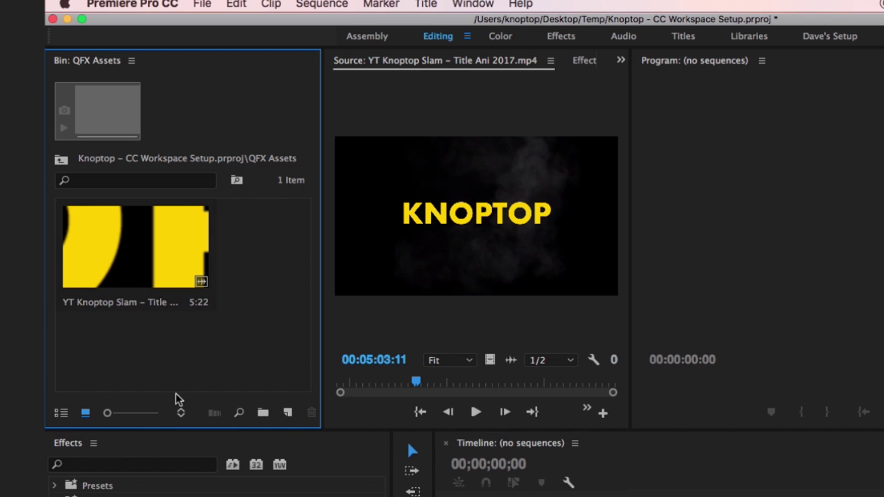
left_click(62, 413)
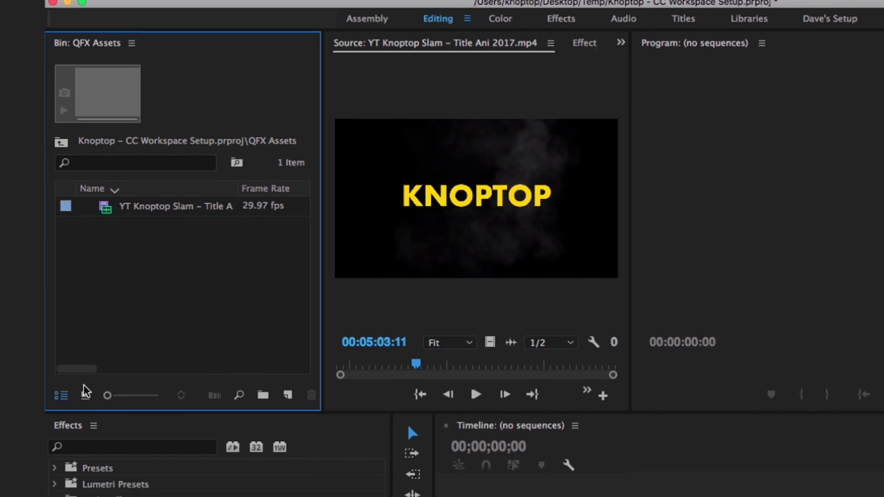
left_click(85, 413)
left_click(182, 273)
left_click(201, 258)
left_click(177, 276)
left_click(191, 215)
left_click(179, 196)
left_click(189, 230)
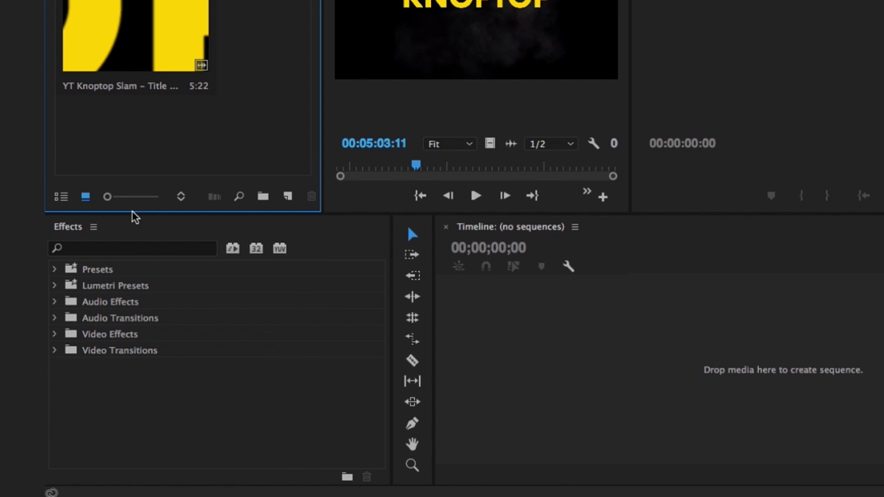
Step: Return to the project's top level in list view and narrow the Project panel slightly
left_click(62, 197)
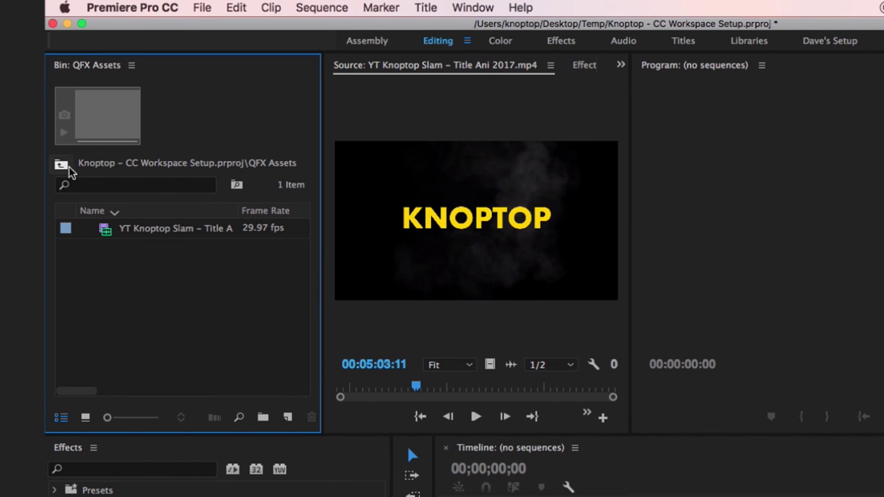
left_click(63, 165)
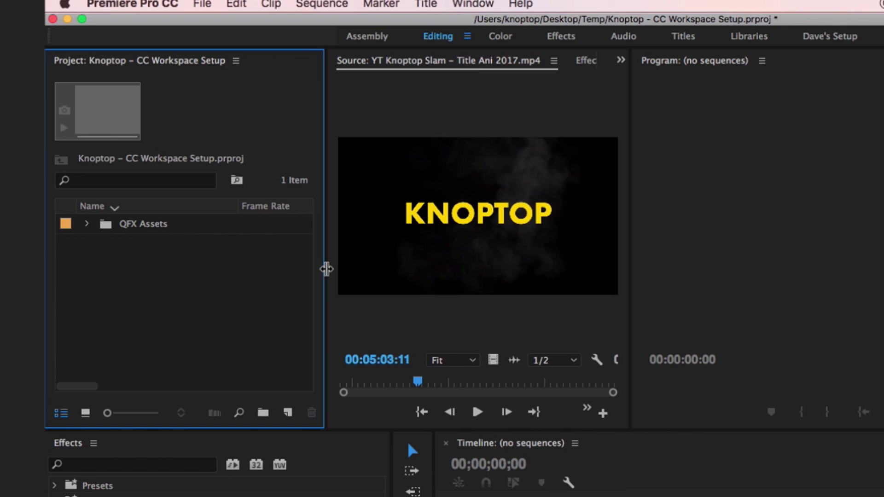
left_click_drag(328, 269, 316, 272)
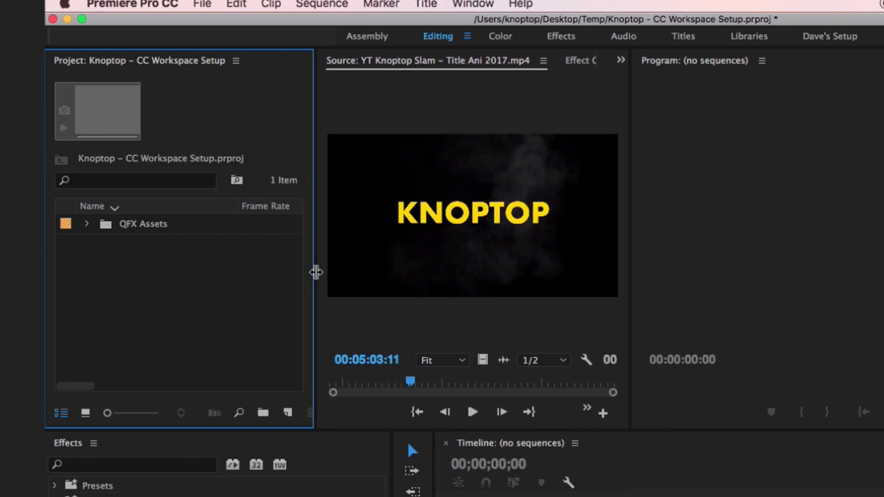
Step: Open the Metadata Display settings for the Project panel's columns and look over the list of available properties
right_click(197, 213)
right_click(172, 212)
left_click(191, 230)
left_click_drag(460, 105, 320, 106)
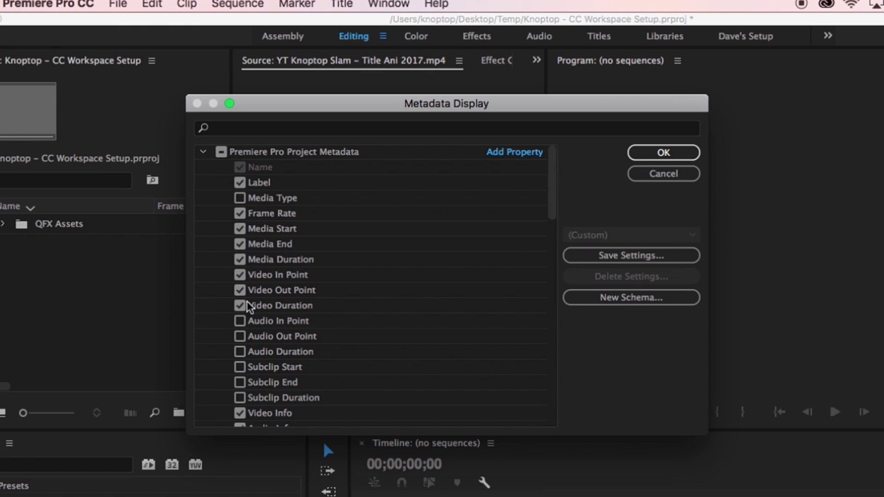
scroll(247, 306, "down", 7)
scroll(251, 262, "up", 8)
Step: Turn off the Label, Frame Rate, Media Start, Media End, Video In Point, Video Out Point and Video Duration properties
left_click(240, 198)
left_click(239, 213)
left_click(239, 229)
left_click(239, 244)
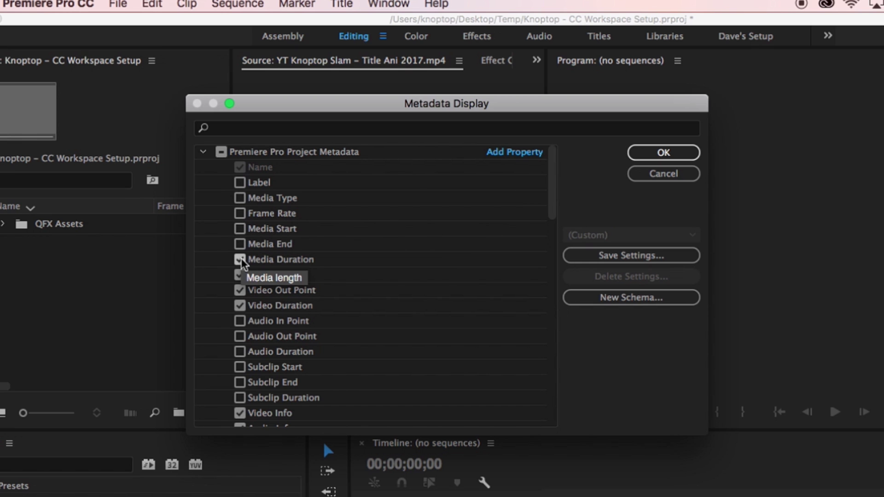
left_click(240, 274)
left_click(239, 290)
left_click(239, 306)
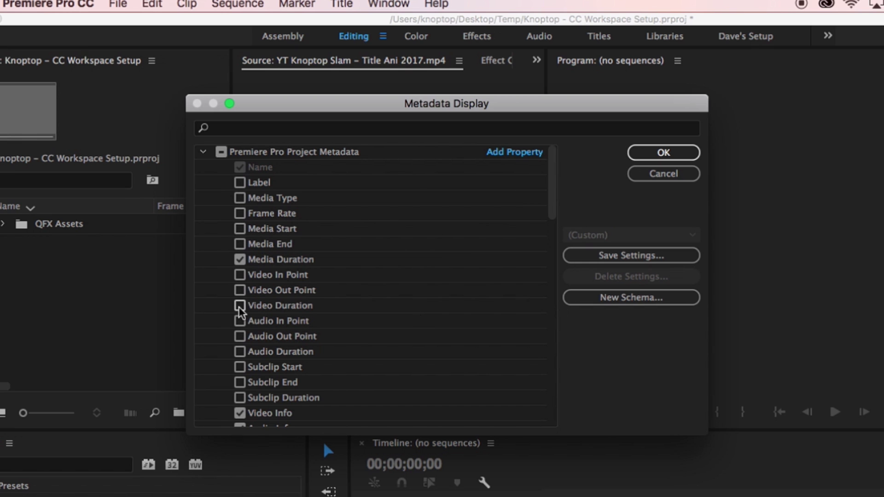
Step: Turn off Video Info, Audio Info and Tape Name, and turn on Video Usage and Audio Usage
scroll(240, 324, "down", 4)
left_click(239, 351)
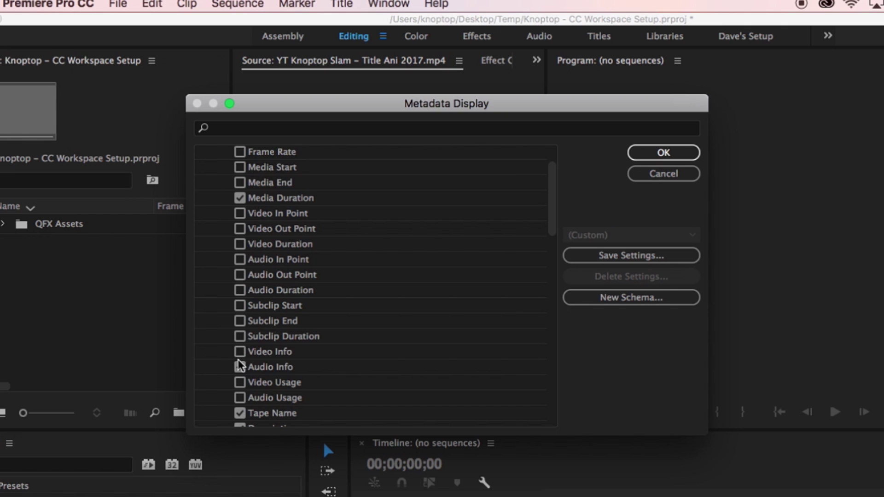
left_click(240, 367)
scroll(240, 382, "down", 2)
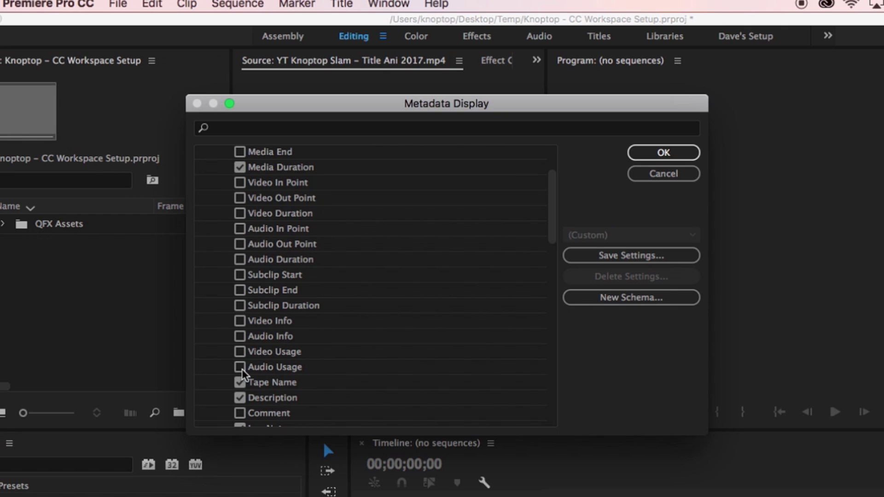
left_click(240, 351)
left_click(239, 367)
left_click(239, 382)
Step: Turn off Log Note, Good and Hide, along with the other enabled properties listed between them
scroll(239, 366, "down", 9)
left_click(239, 290)
left_click(240, 321)
left_click(239, 336)
left_click(239, 366)
scroll(240, 380, "down", 3)
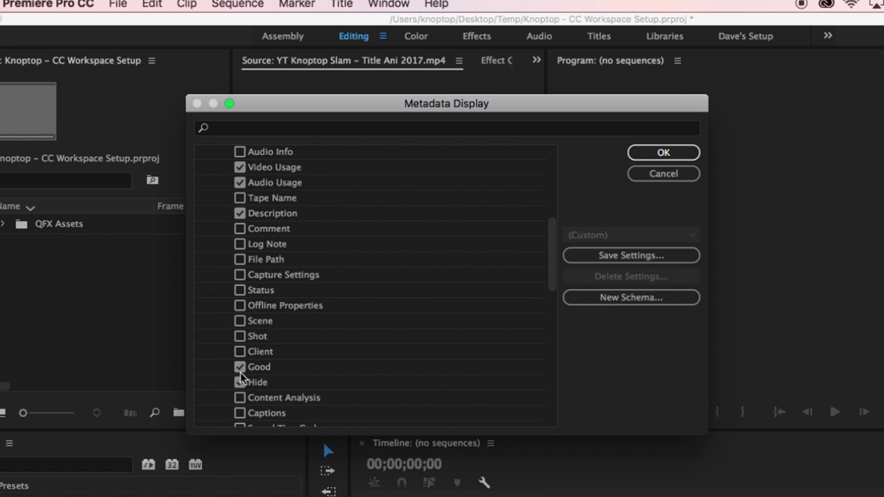
left_click(240, 382)
scroll(240, 396, "down", 2)
left_click(239, 336)
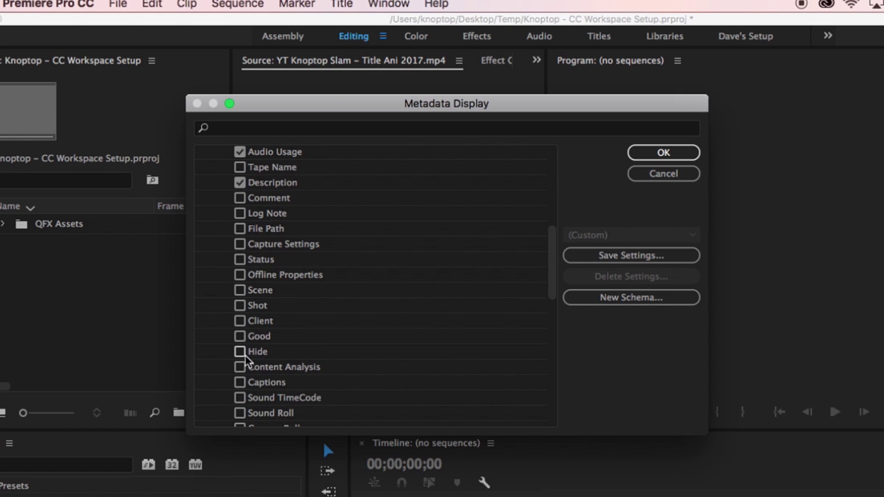
Step: Turn off the Description property and apply the metadata display settings
scroll(241, 350, "down", 4)
scroll(243, 361, "down", 12)
scroll(243, 365, "up", 20)
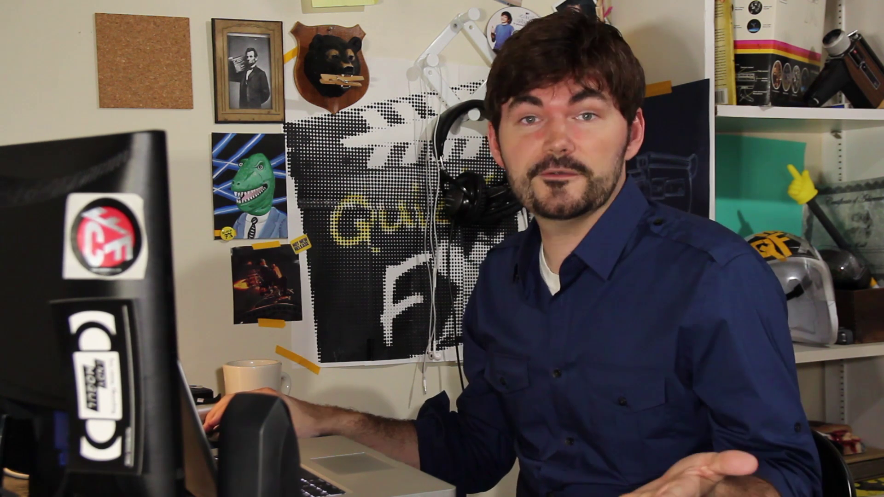
left_click(242, 338)
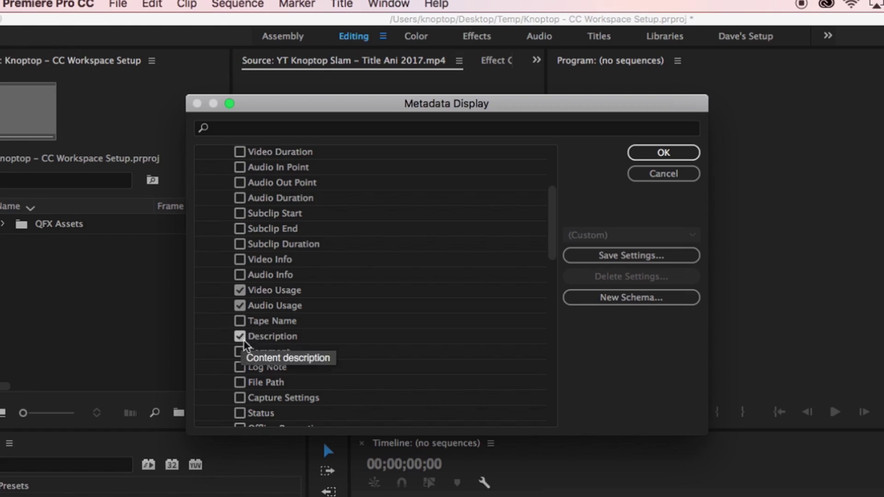
left_click(240, 338)
scroll(239, 306, "up", 4)
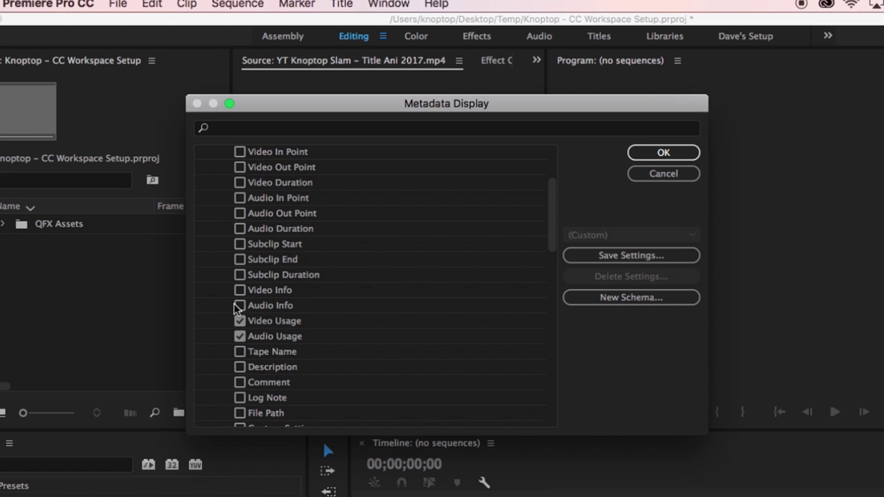
scroll(239, 309, "up", 4)
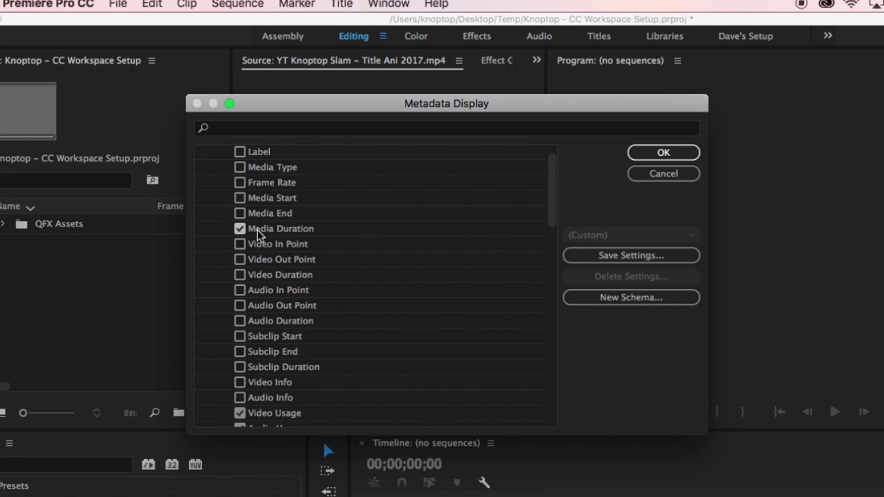
scroll(271, 344, "down", 3)
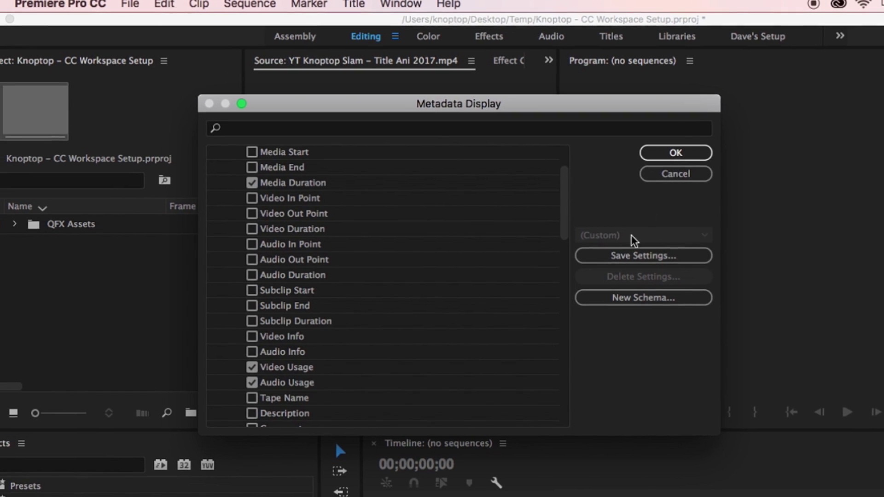
left_click(665, 153)
Step: Widen the Project panel and reorder its columns as Name, Video Usage, Audio Usage and Media Duration
left_click_drag(302, 248, 512, 248)
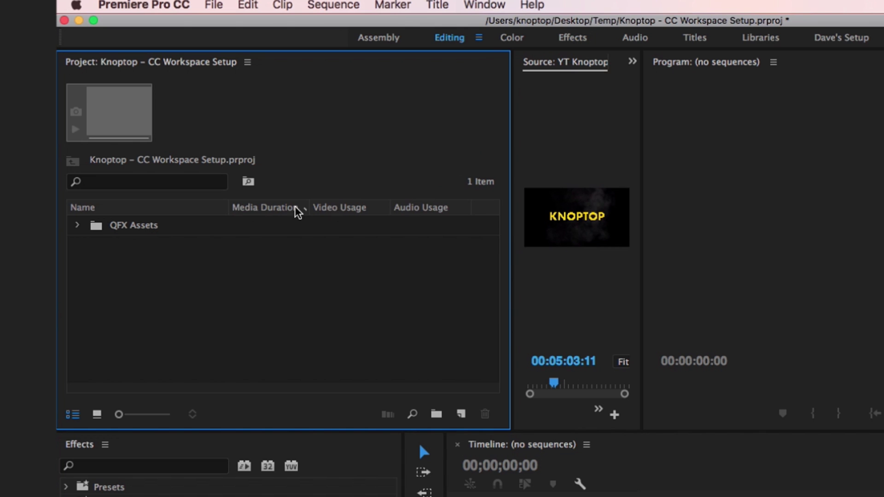
left_click_drag(358, 211, 255, 212)
left_click_drag(416, 215, 329, 212)
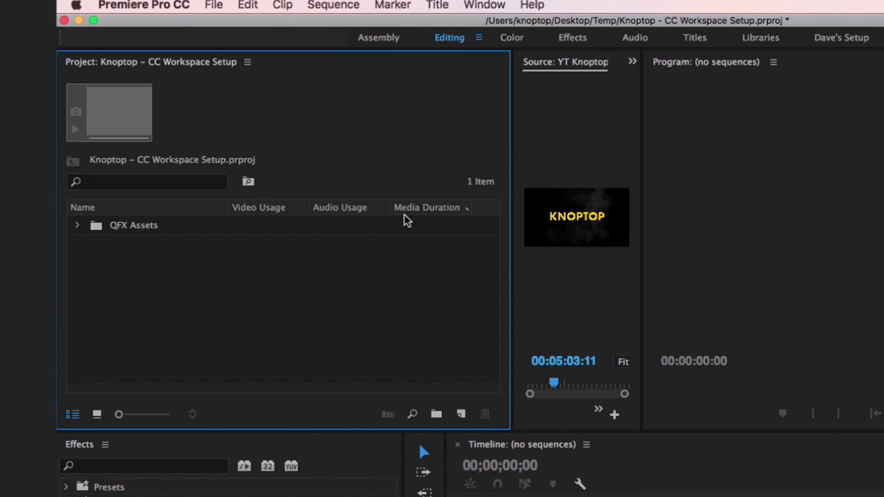
Step: With the QFX Assets bin expanded, shrink the Video Usage and Audio Usage columns and narrow the Project panel to fit
left_click(83, 227)
left_click(119, 245)
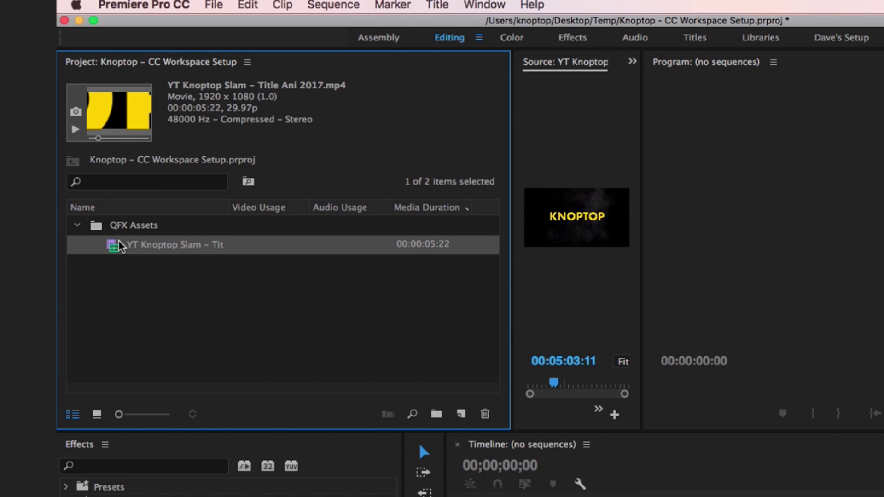
left_click_drag(390, 208, 247, 215)
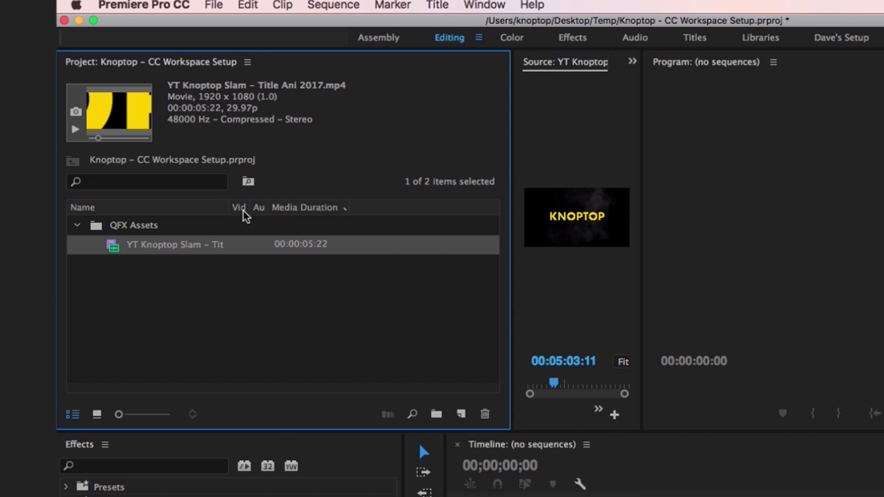
left_click_drag(509, 217, 387, 215)
left_click(271, 269)
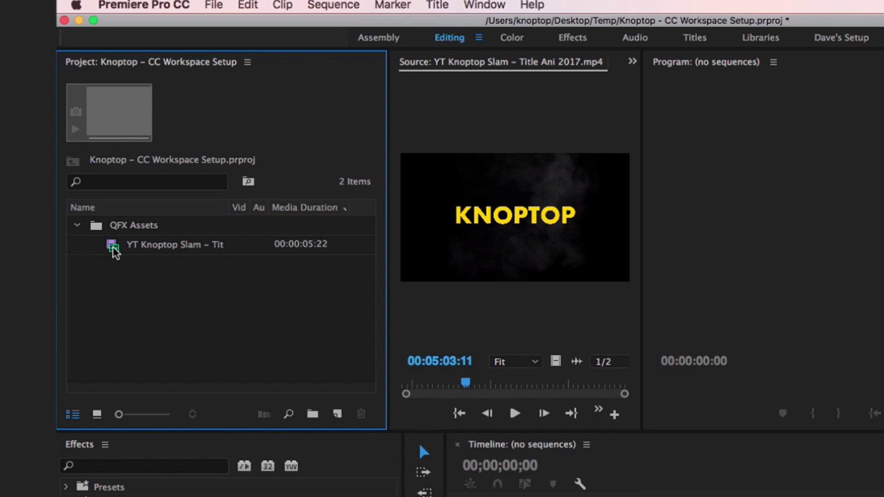
Step: Create a new sequence from the YT Knoptop Slam clip and scrub the timeline playhead to 00:00:00:13
left_click_drag(113, 251, 134, 254)
left_click_drag(175, 283, 342, 424)
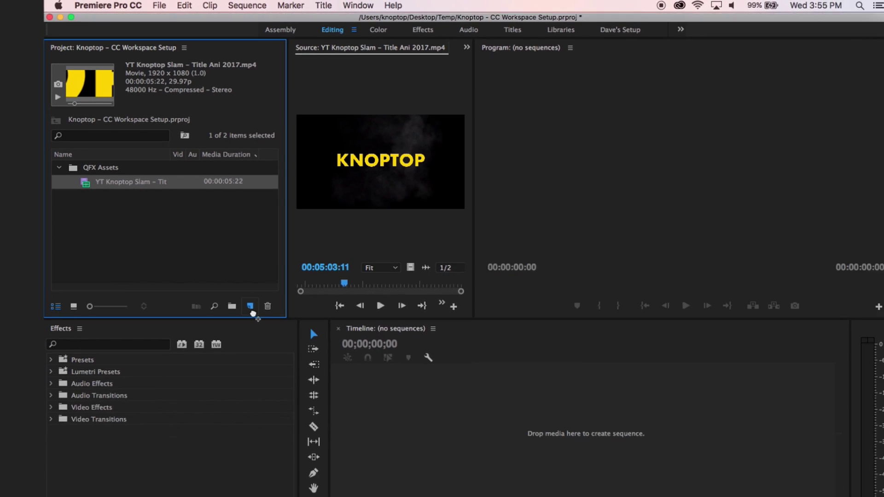
left_click_drag(252, 313, 252, 313)
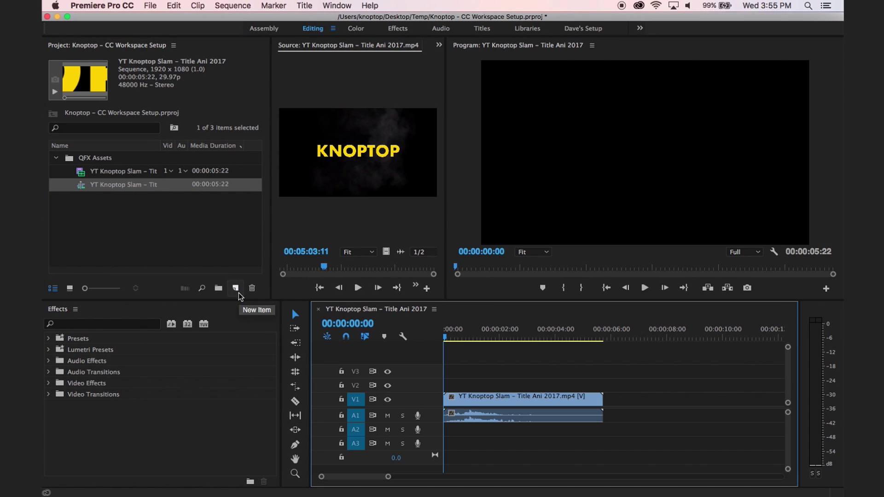
left_click(509, 362)
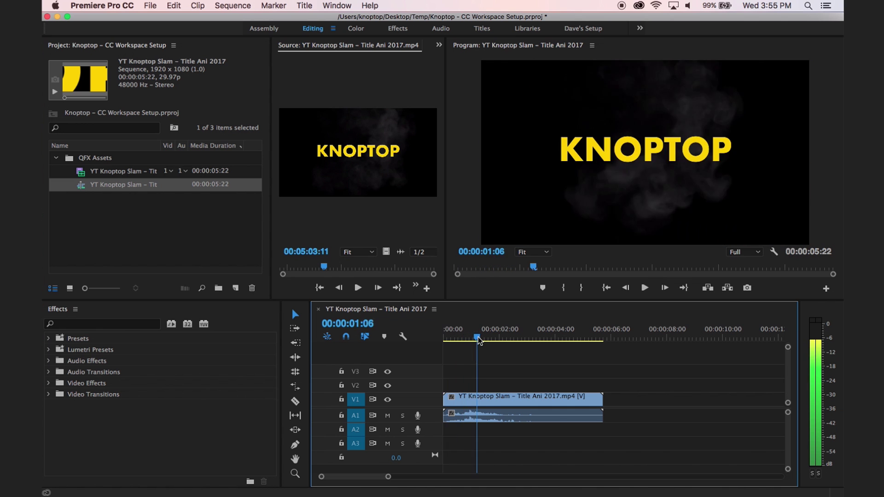
left_click_drag(478, 341, 454, 340)
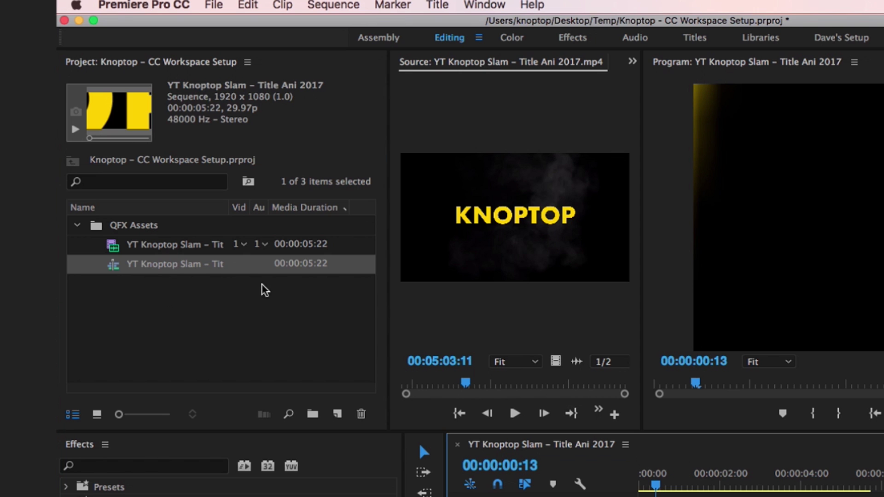
Step: Place a second copy of the YT Knoptop Slam clip on tracks V3 and A3, and undo a trial third copy
left_click(265, 290)
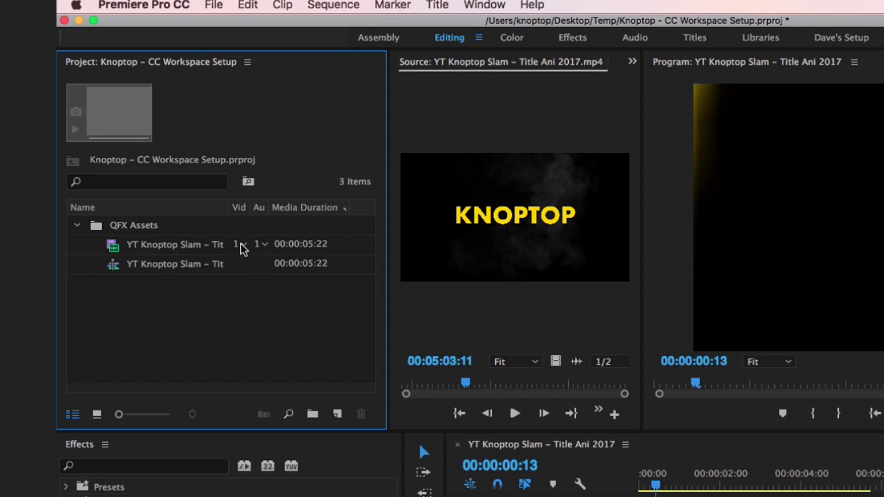
left_click_drag(194, 245, 667, 496)
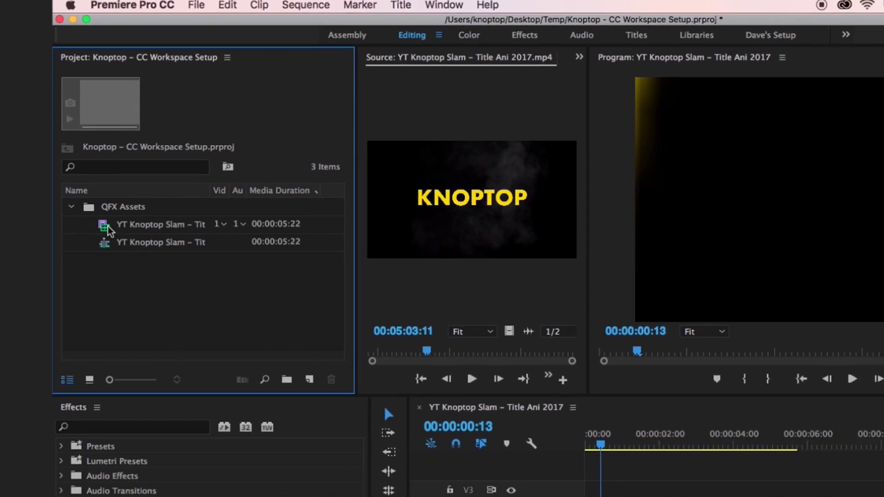
left_click_drag(464, 377, 470, 377)
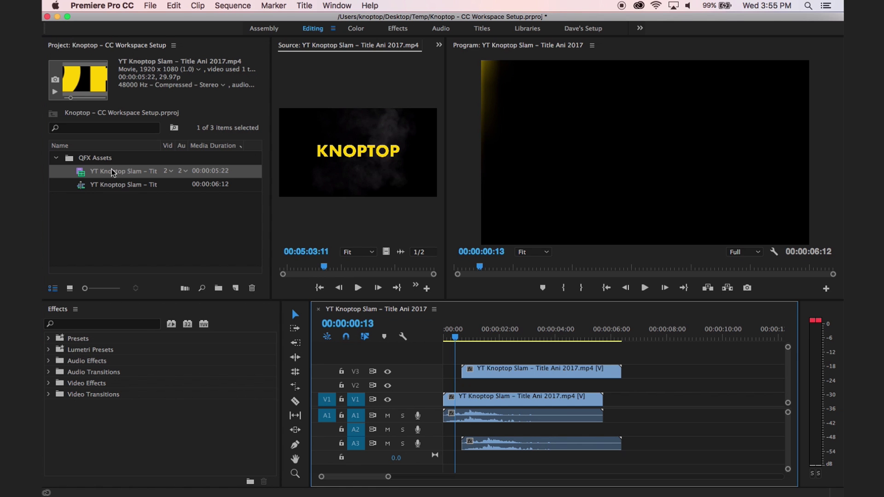
left_click_drag(495, 342, 518, 364)
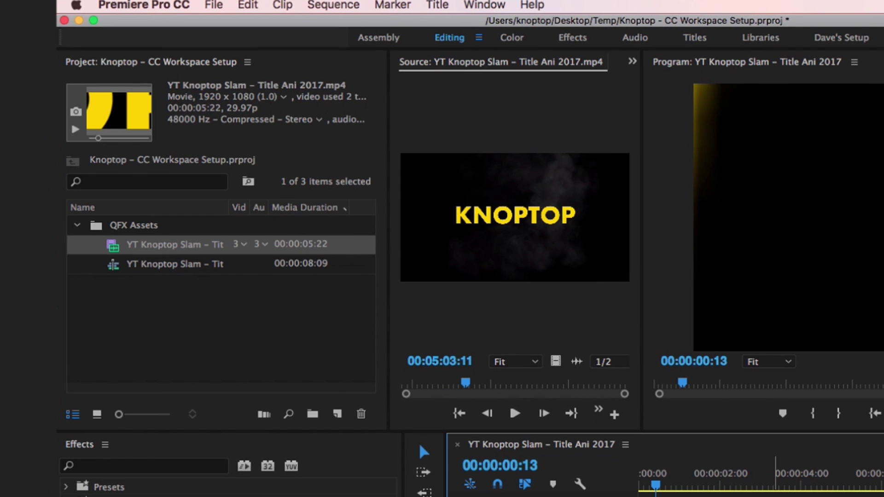
key("super+z")
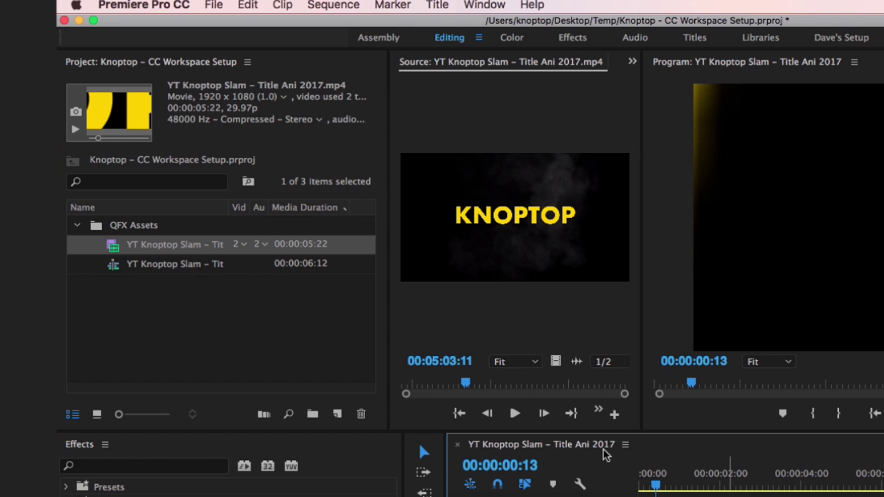
Step: Widen the Video Usage and Audio Usage columns and check where the clip's audio is used in the sequence
left_click(268, 249)
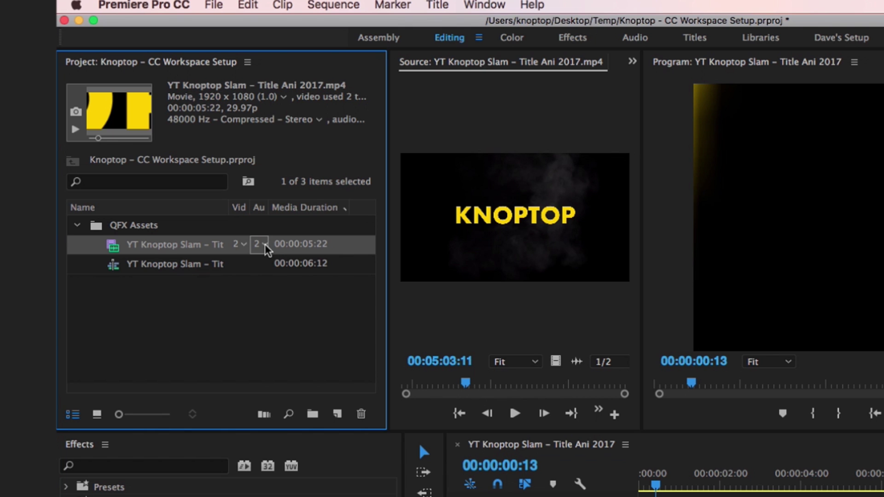
left_click_drag(269, 207, 329, 207)
left_click(307, 244)
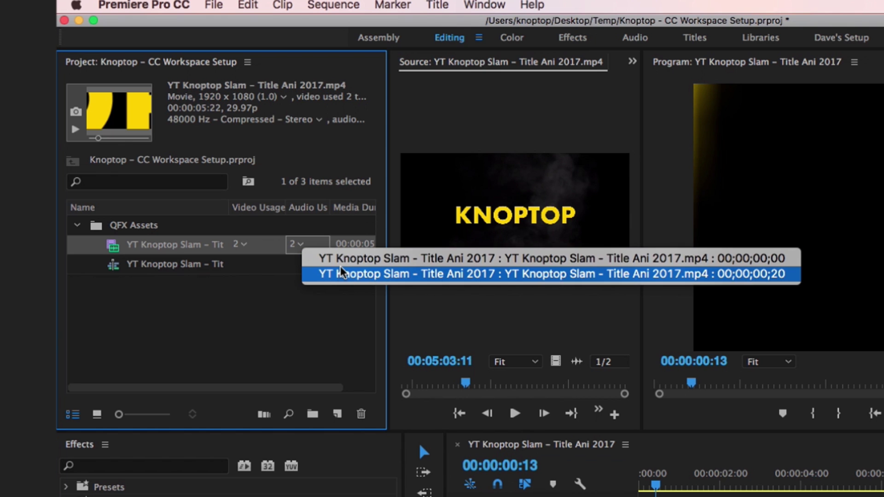
left_click(278, 295)
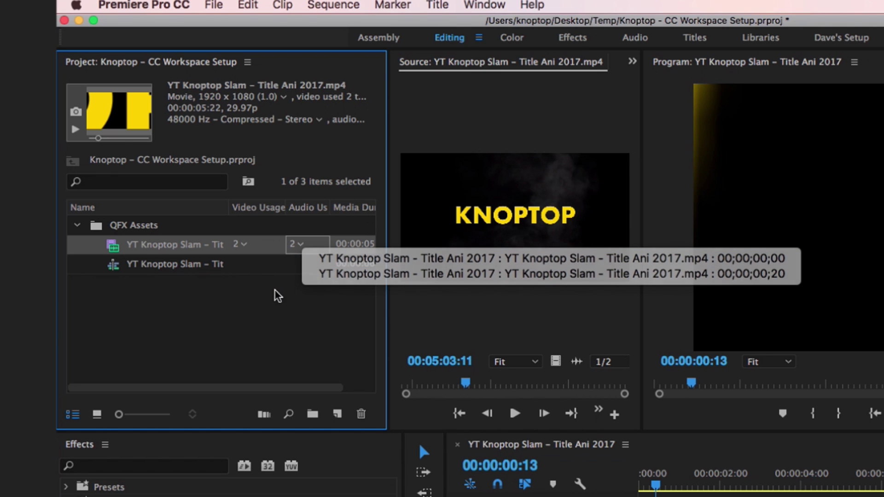
left_click(421, 383)
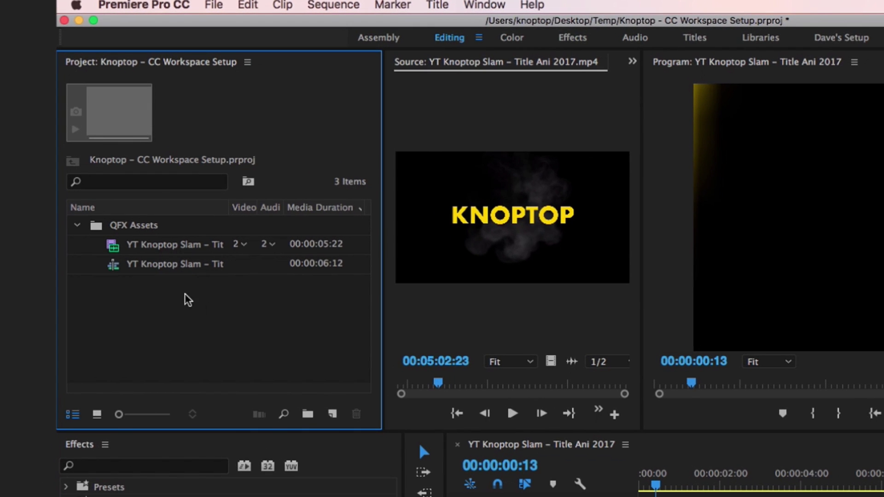
Step: Move the YT Knoptop Slam sequence and clip out of the QFX Assets bin to the project's top level
left_click(115, 267)
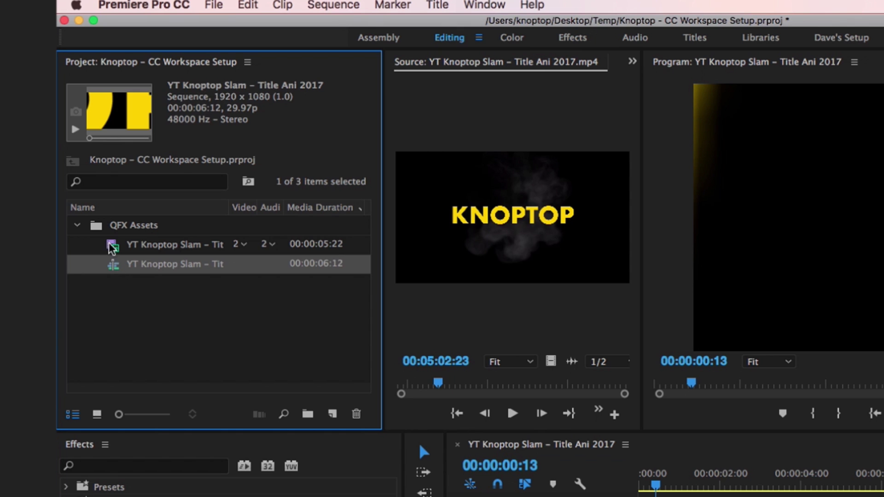
left_click(77, 225)
left_click(77, 225)
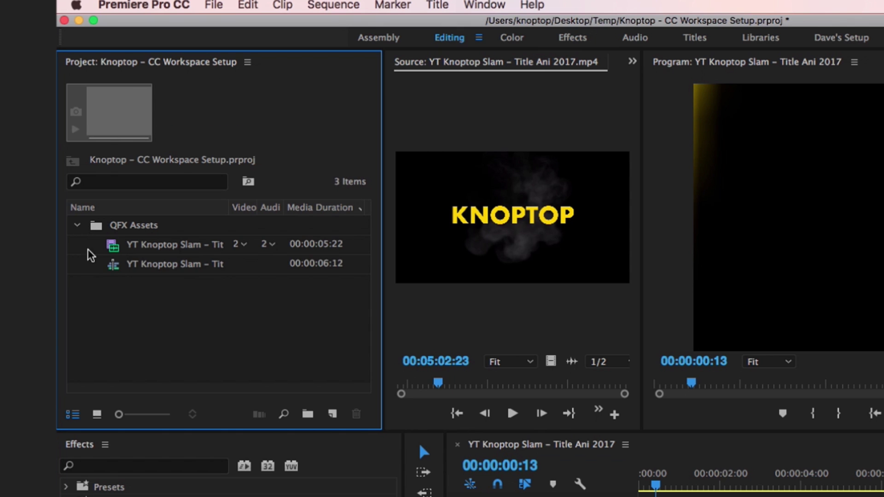
left_click(113, 272)
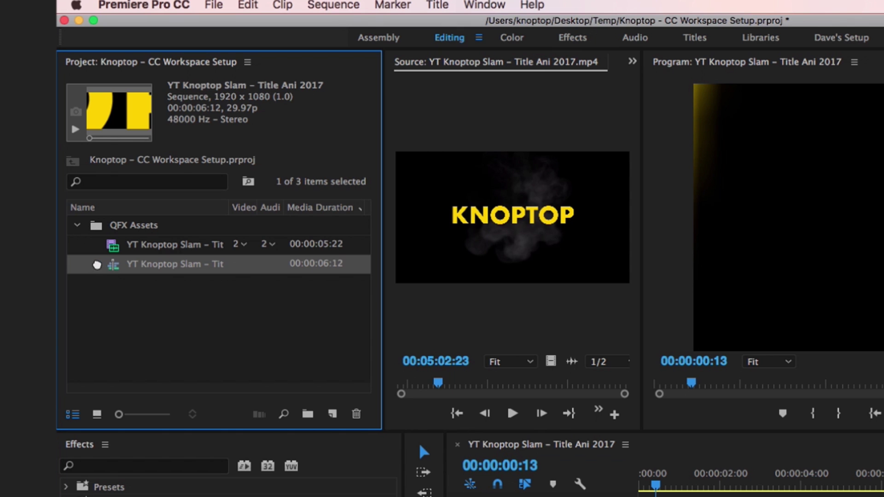
left_click_drag(98, 229, 96, 265)
left_click_drag(78, 266, 81, 270)
left_click(78, 244)
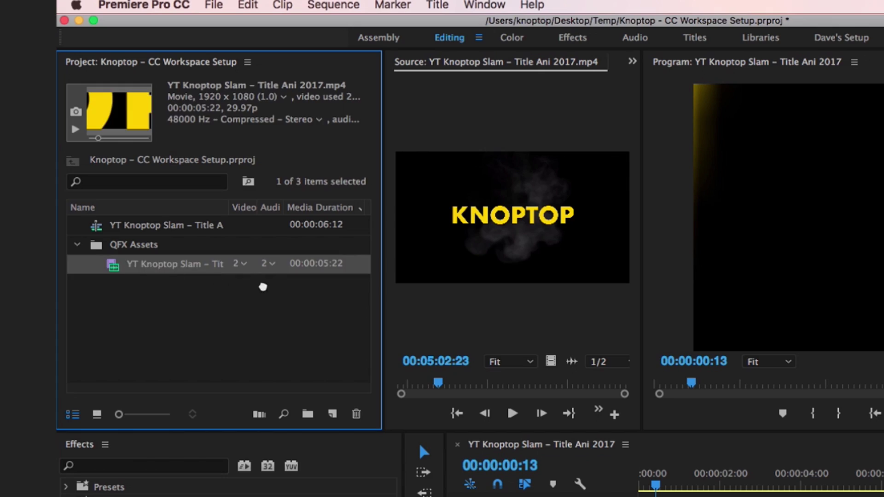
left_click_drag(263, 287, 262, 287)
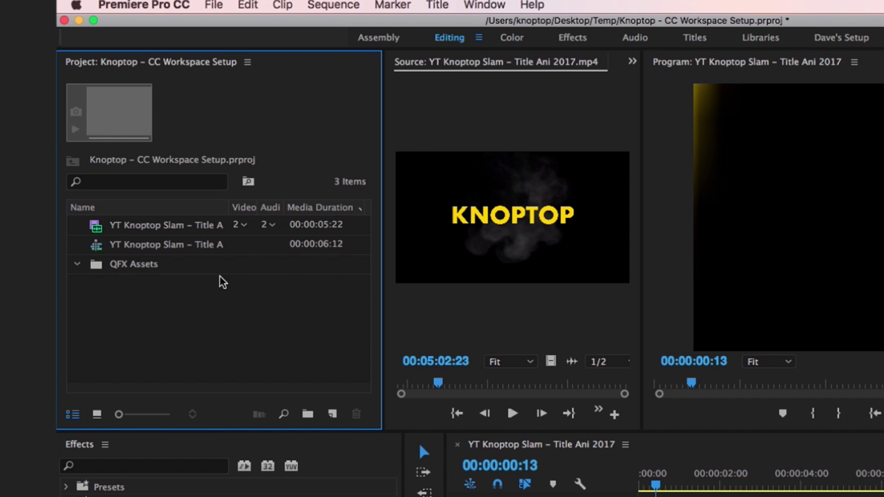
Step: Move the YT Knoptop Slam clip back into the QFX Assets bin and check the bin by collapsing and expanding it
left_click_drag(95, 235, 100, 265)
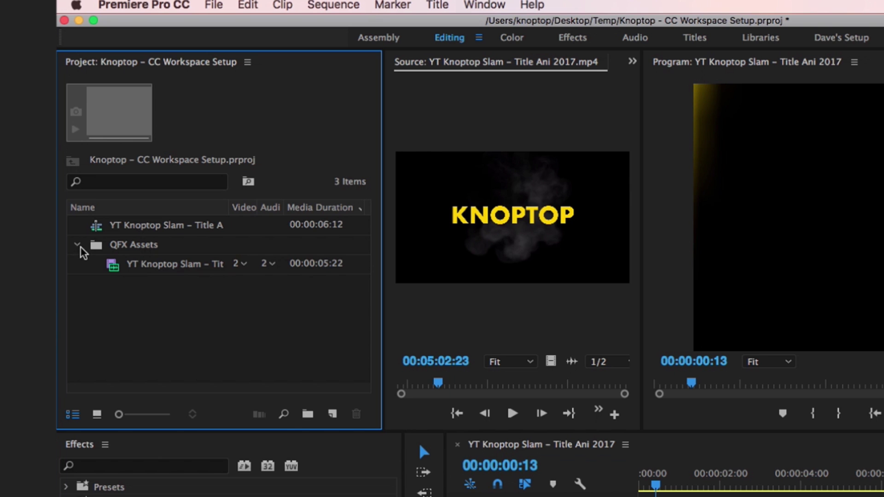
left_click(78, 245)
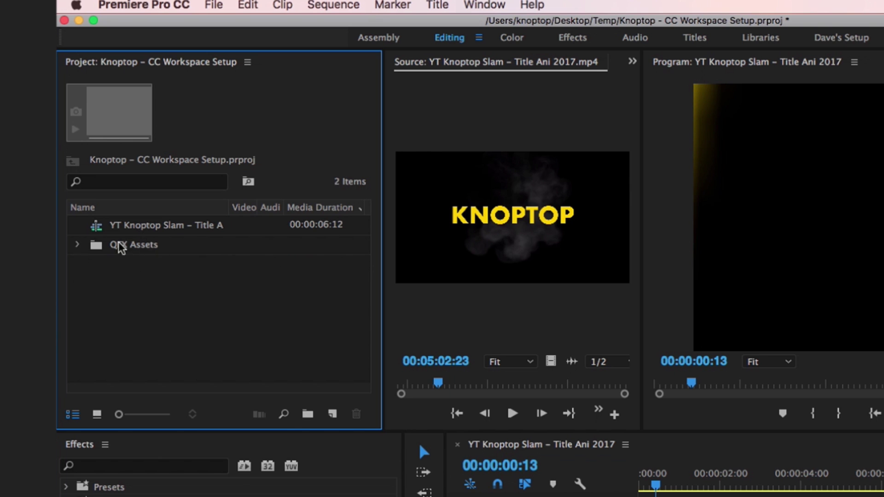
left_click(89, 225)
left_click(134, 228)
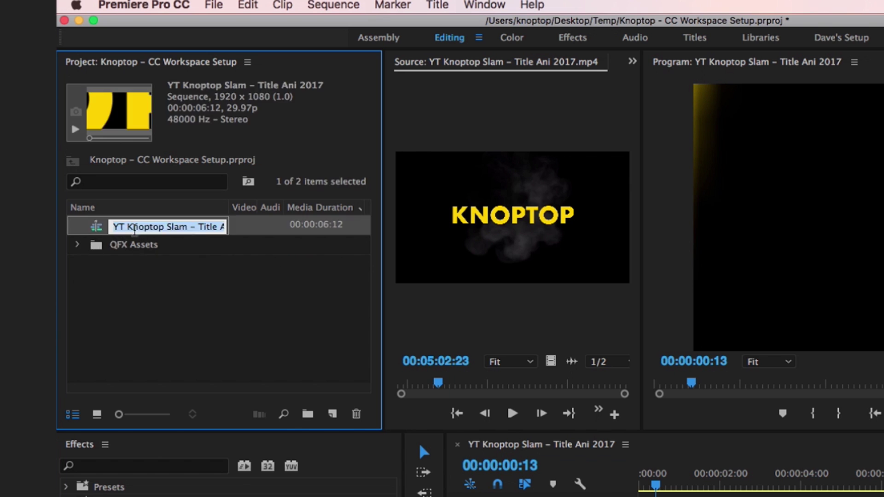
left_click(81, 243)
left_click(73, 249)
Step: Create a bin named Sequence and file the YT Knoptop Slam sequence in it, leaving both bins collapsed
left_click(307, 414)
type("Sequence")
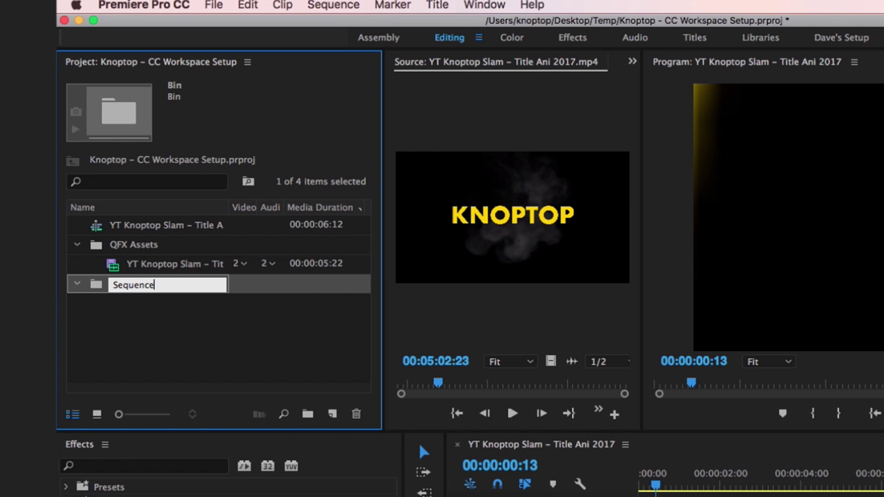
key("Return")
left_click_drag(108, 240, 122, 283)
left_click(77, 264)
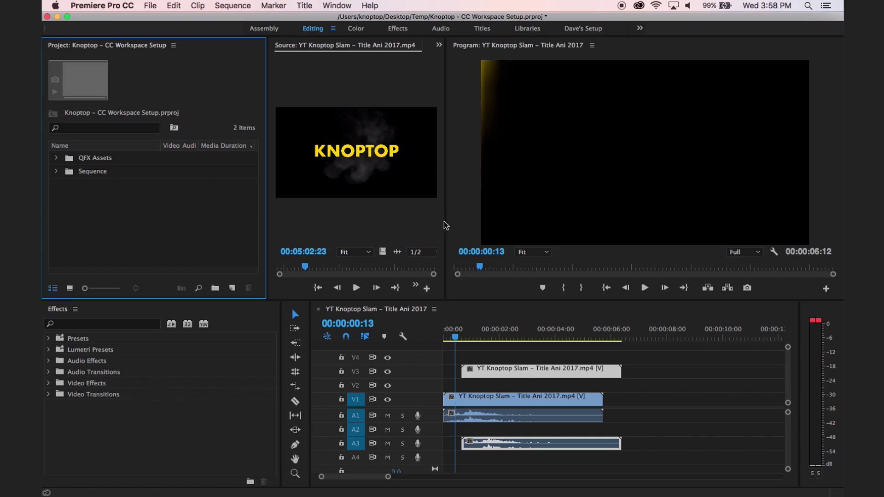
Step: Widen the Source Monitor's panel group and check the Project panel's icon view before returning it to list view
left_click_drag(444, 224, 507, 225)
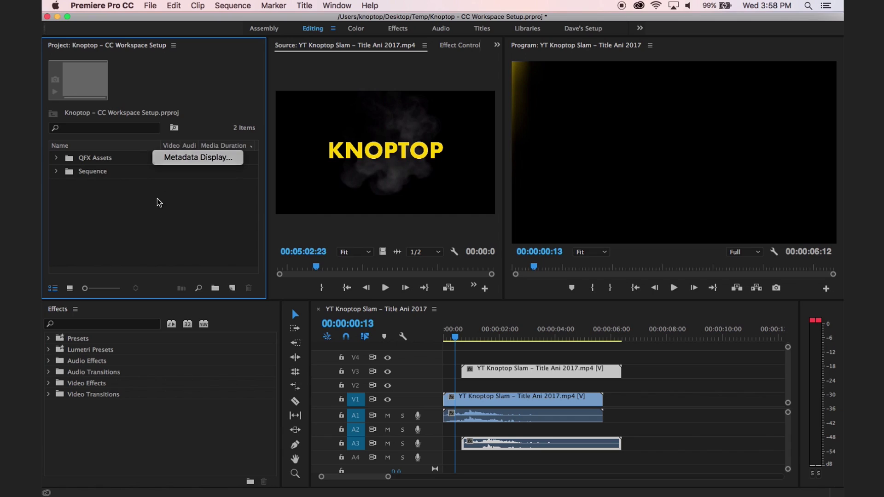
left_click(159, 202)
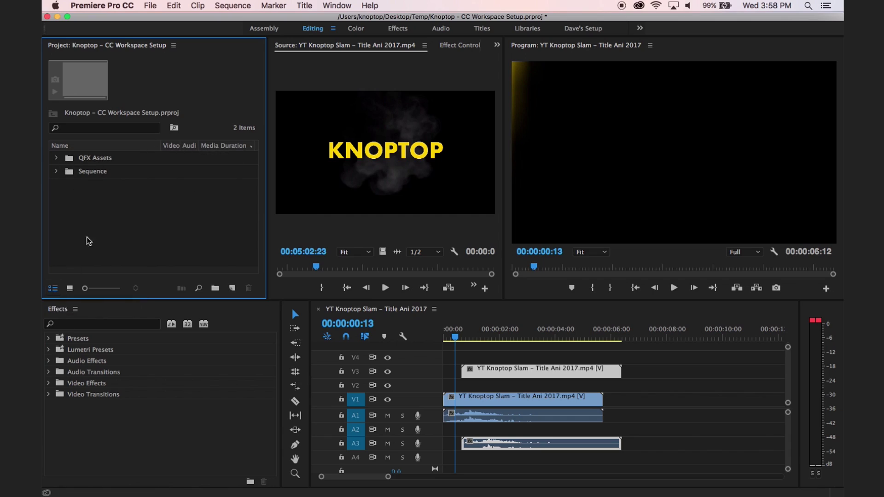
left_click(72, 292)
left_click(53, 288)
Step: Review the Source Monitor, Effect Controls and Audio Clip Mixer panels in the Source group
left_click(332, 67)
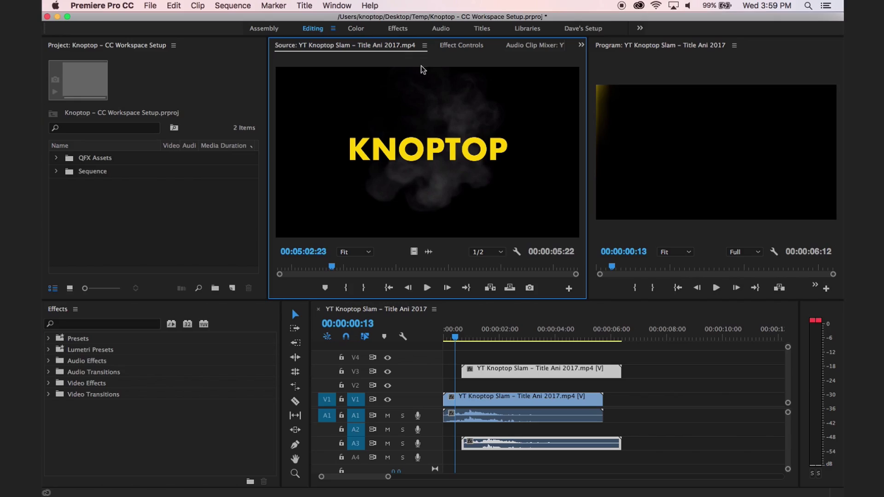
left_click(450, 47)
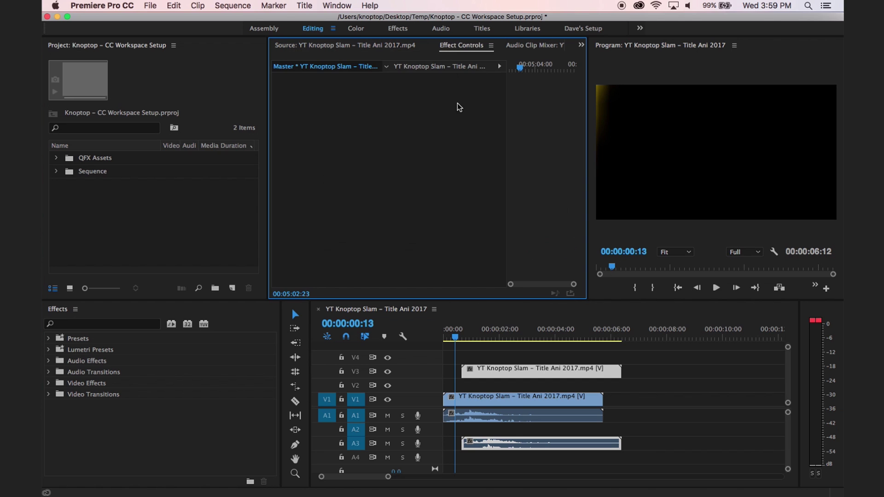
left_click(355, 46)
left_click(533, 46)
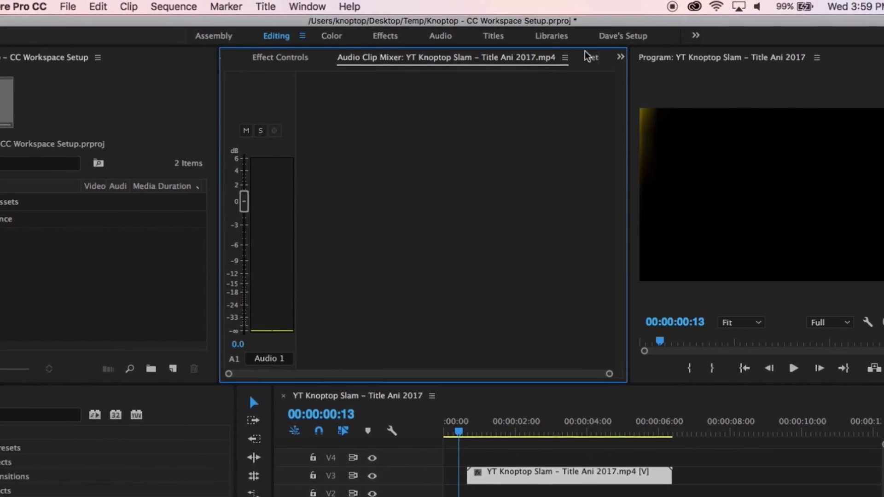
Step: Bring the Metadata panel forward in the Source group and close it
left_click(586, 55)
left_click(588, 56)
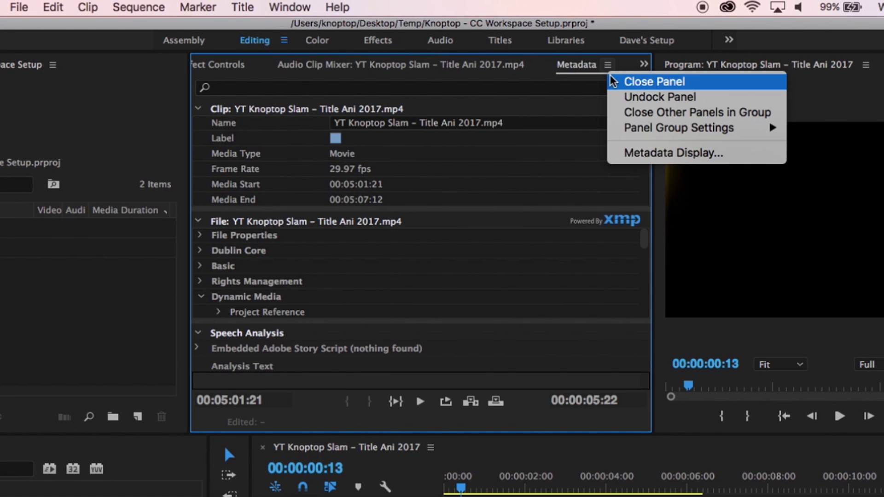
left_click(614, 82)
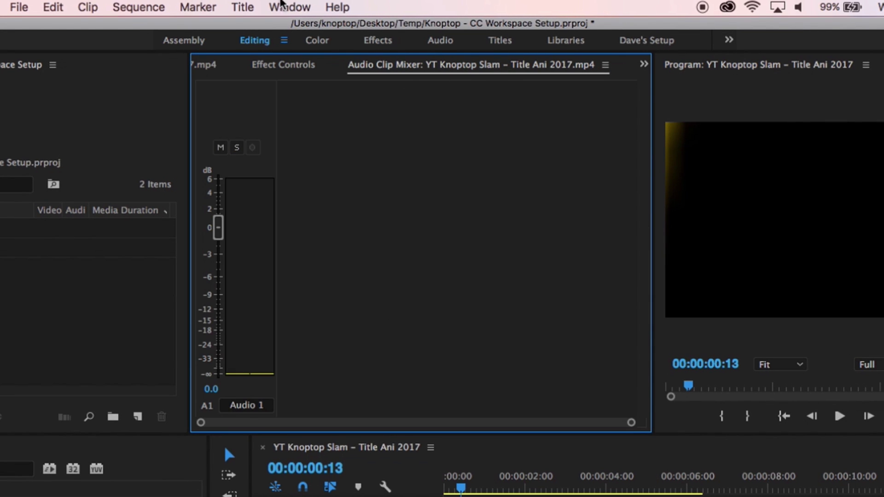
Step: Add the Audio Track Mixer panel to the Source group and compare it with the Audio Clip Mixer
left_click(292, 7)
mouse_move(301, 27)
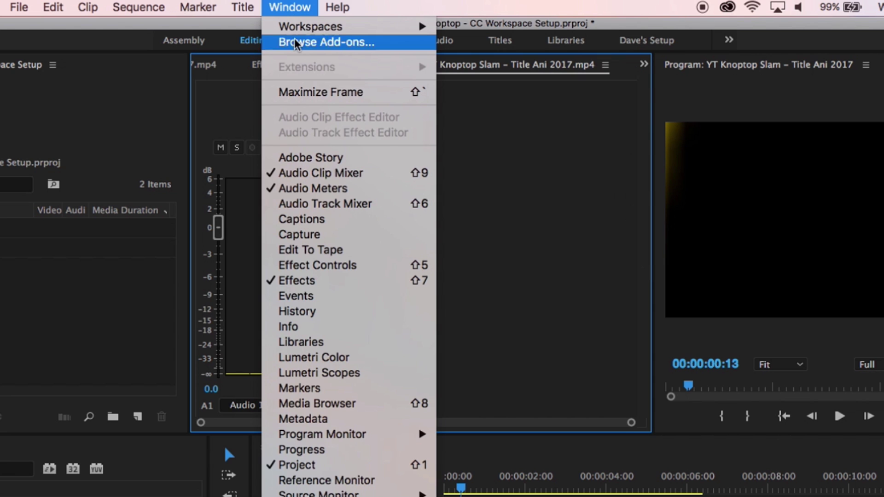
left_click(300, 206)
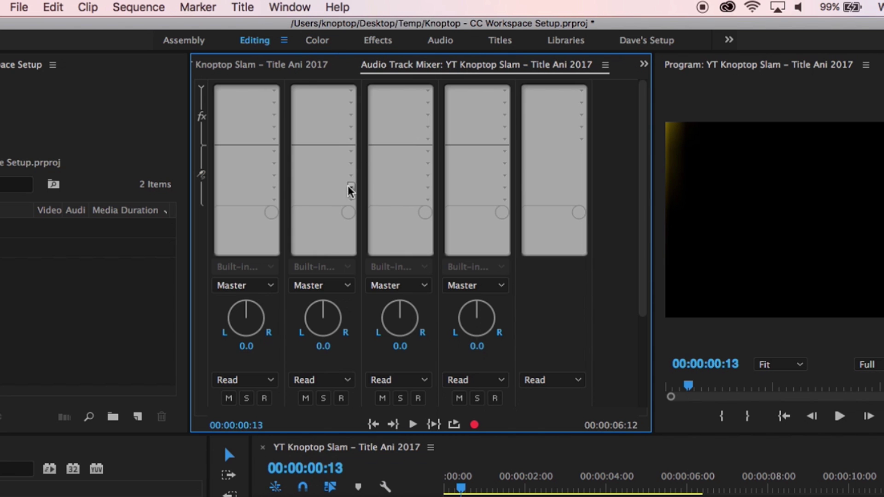
left_click(286, 66)
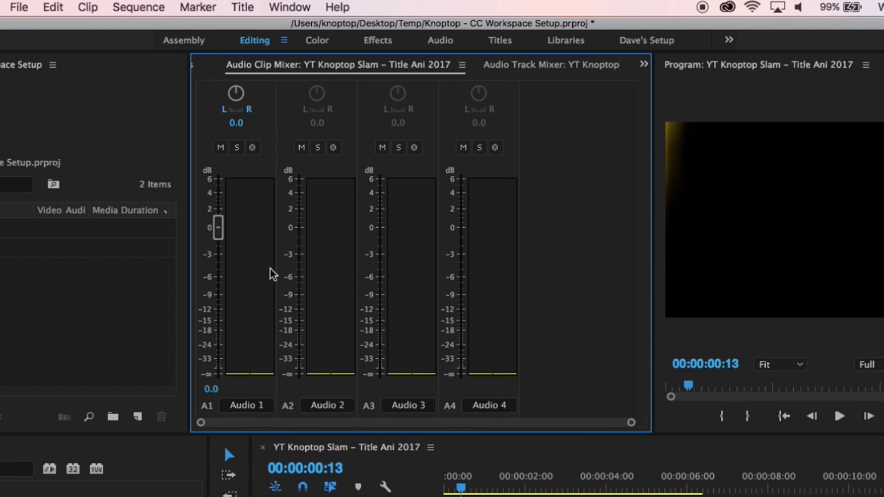
left_click(510, 66)
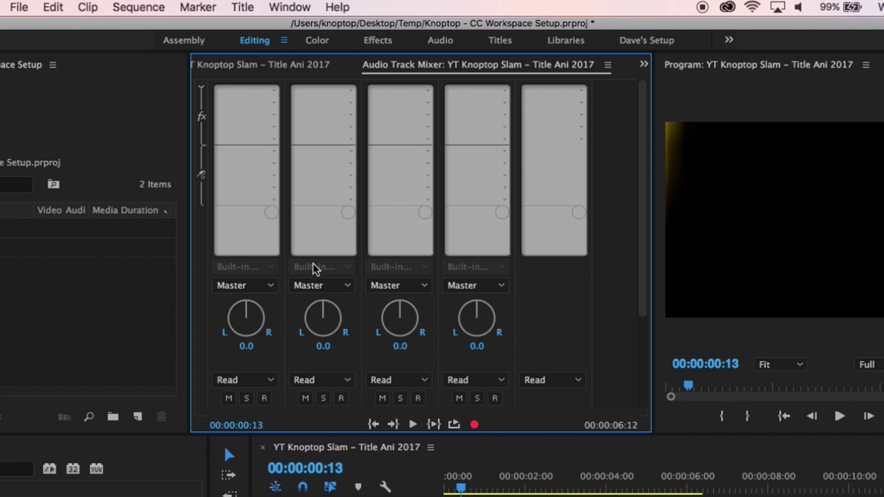
left_click(312, 66)
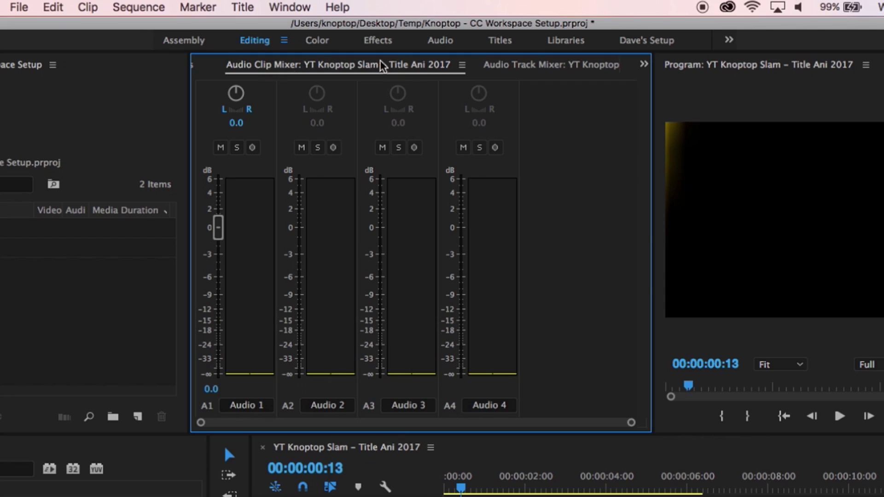
left_click(537, 65)
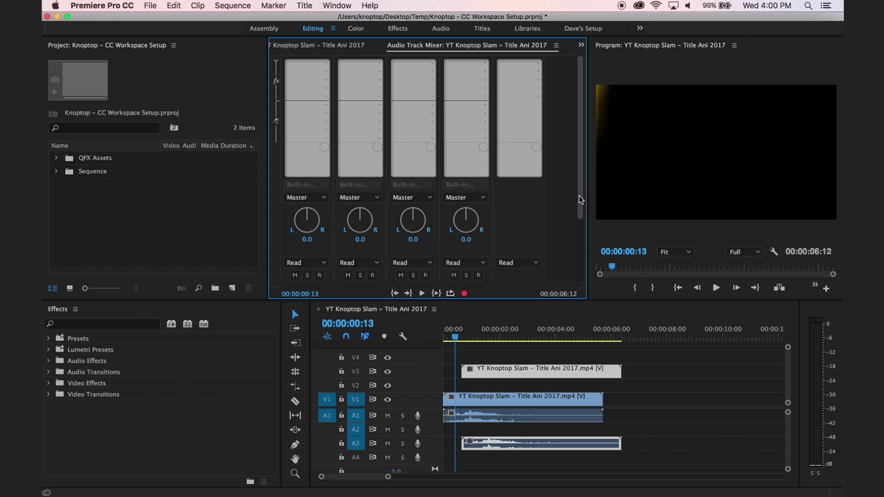
Step: Examine the Audio Track Mixer's faders and the effects available for the first audio track, including the Reverb options
scroll(581, 199, "down", 5)
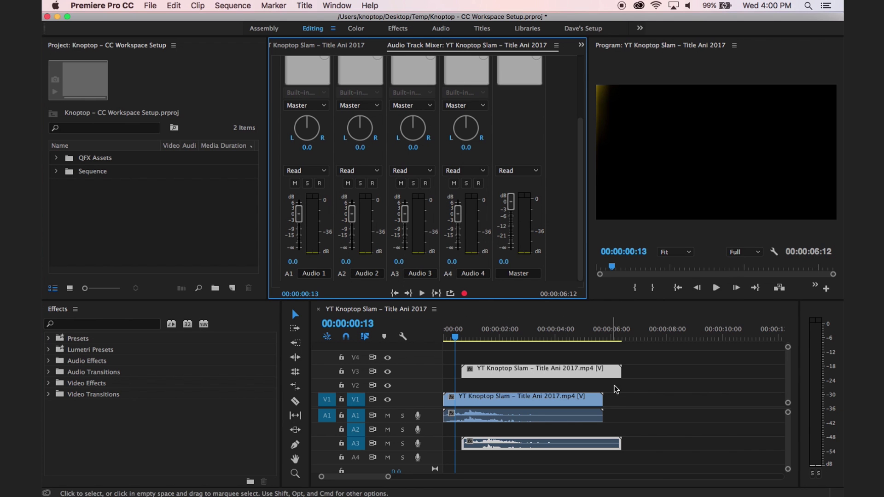
scroll(580, 184, "up", 5)
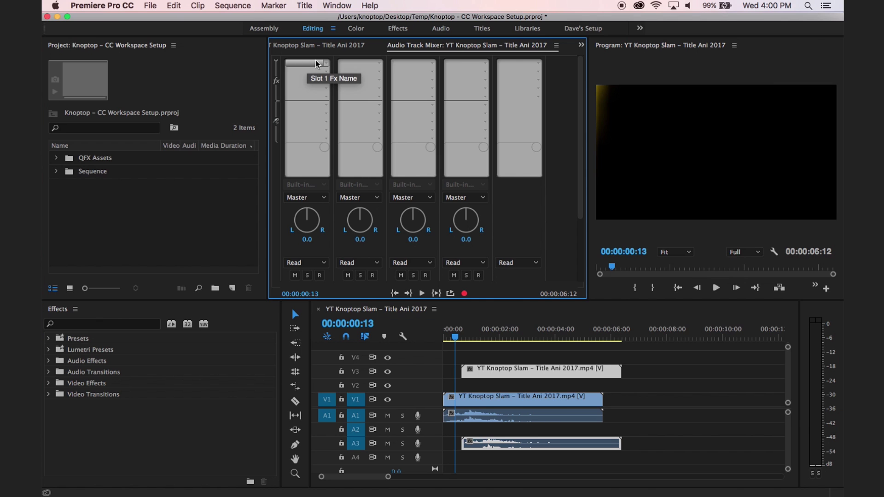
left_click(325, 63)
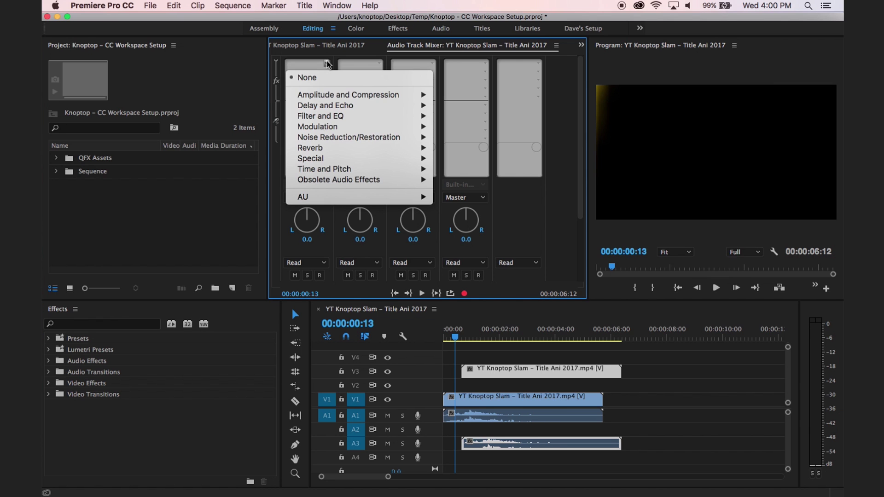
mouse_move(312, 115)
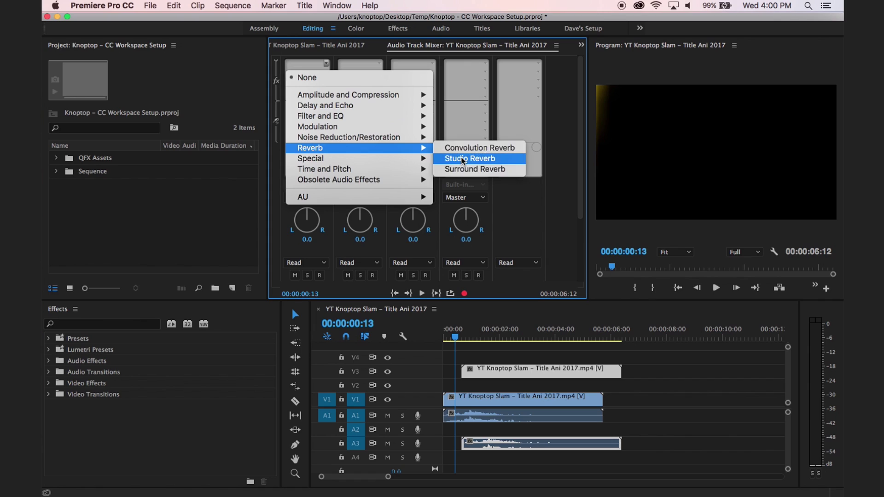
left_click(453, 462)
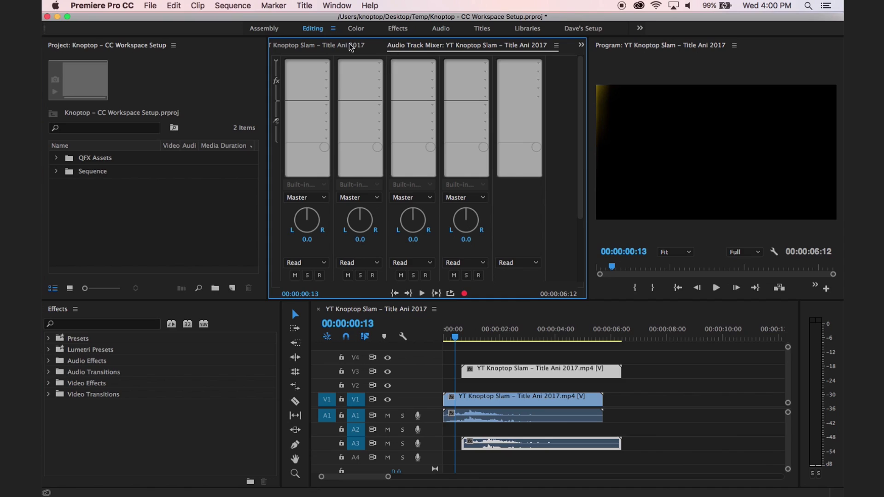
Step: Close the Audio Clip Mixer panel in the Source group
left_click(351, 46)
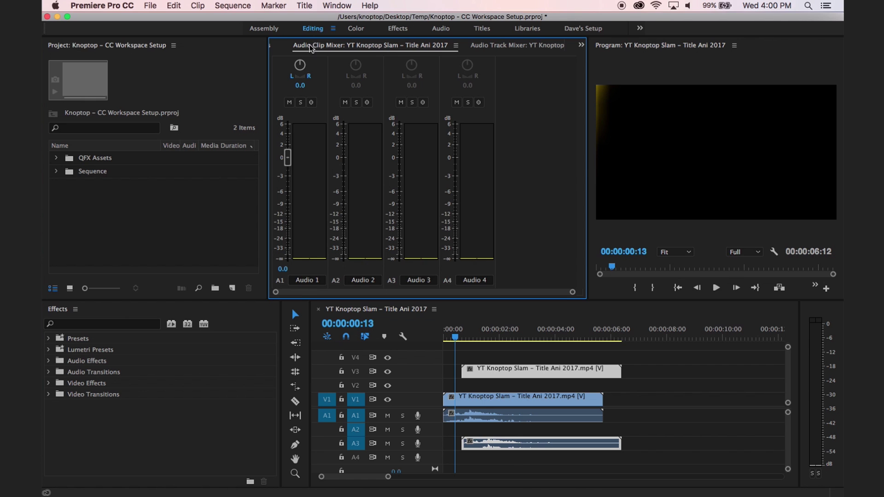
left_click(456, 45)
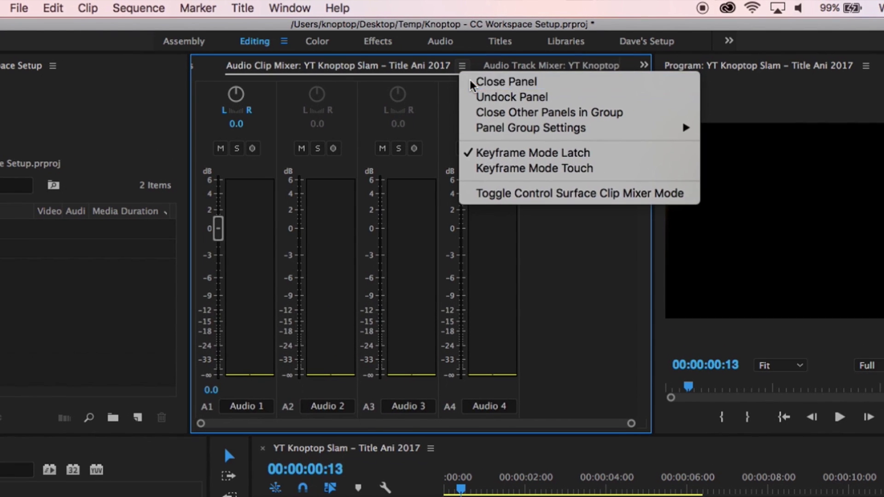
left_click(472, 81)
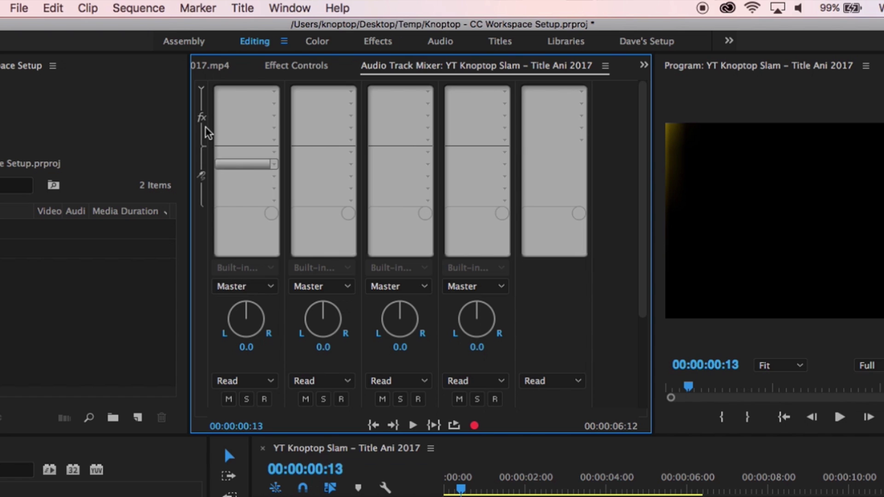
Step: Hide the Audio Track Mixer's effects and sends area, and switch to Effect Controls while the sequence plays
left_click(200, 90)
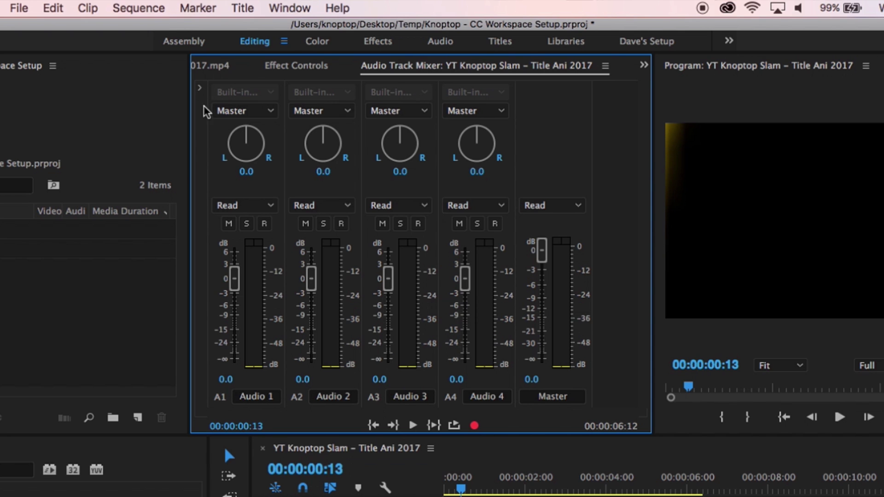
key("space")
left_click(291, 66)
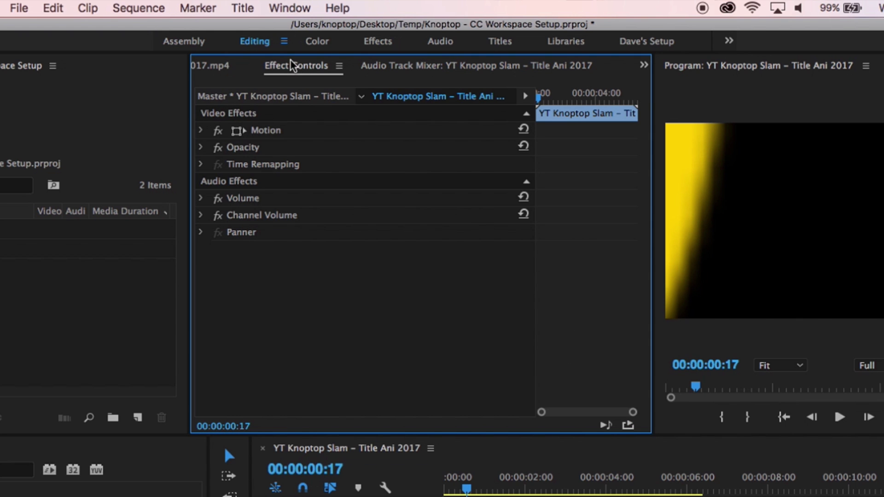
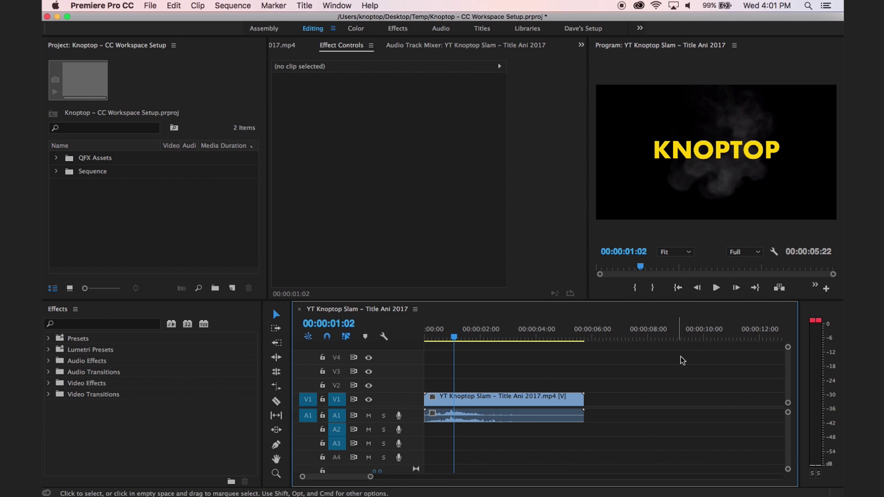
Step: Dock the Audio Meters as a full-height column at the workspace's edge and play the sequence to watch its levels
left_click(453, 330)
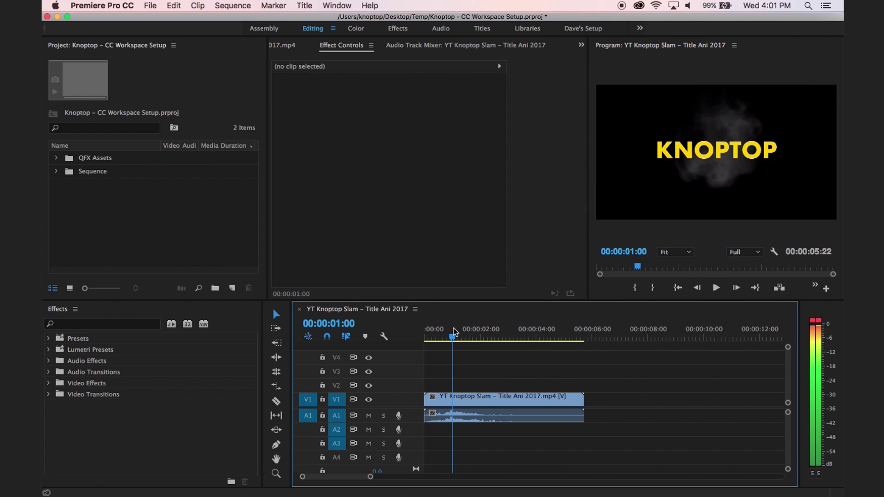
left_click_drag(810, 311, 841, 293)
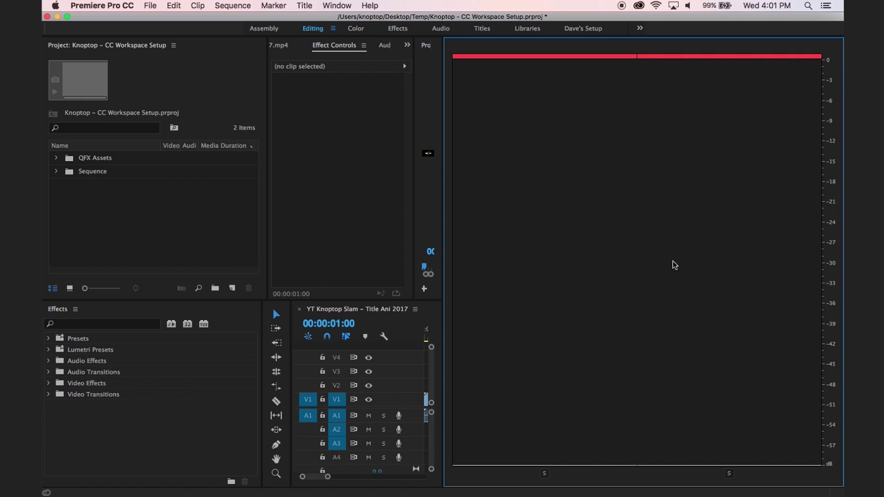
left_click(428, 343)
key("space")
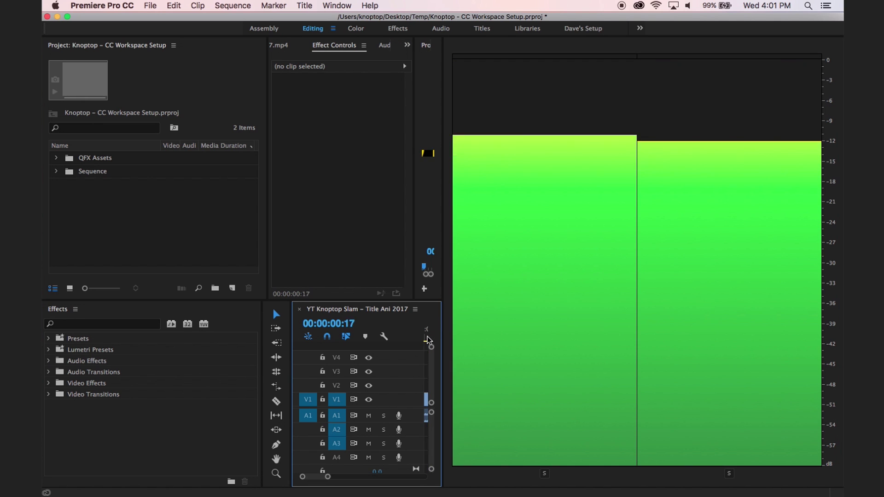
key("space")
Step: Narrow the Audio Meters panel to a slim column and play the sequence from its start
left_click_drag(443, 305, 798, 294)
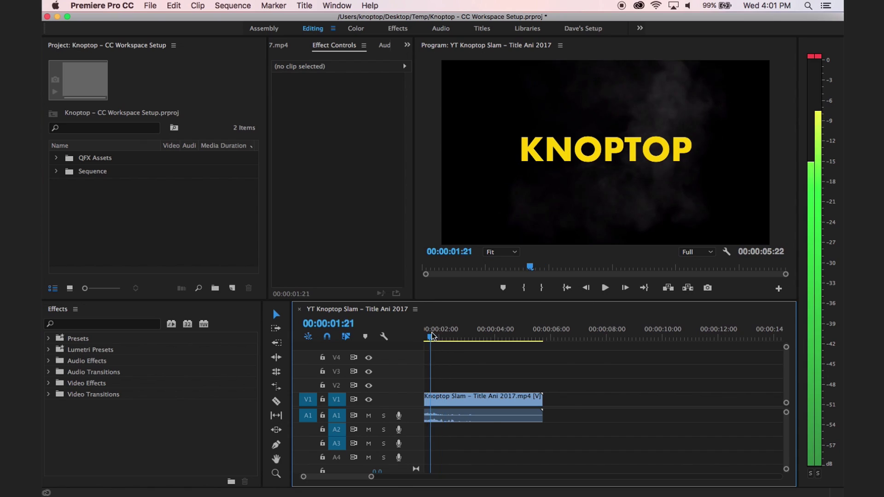
key("Home")
key("space")
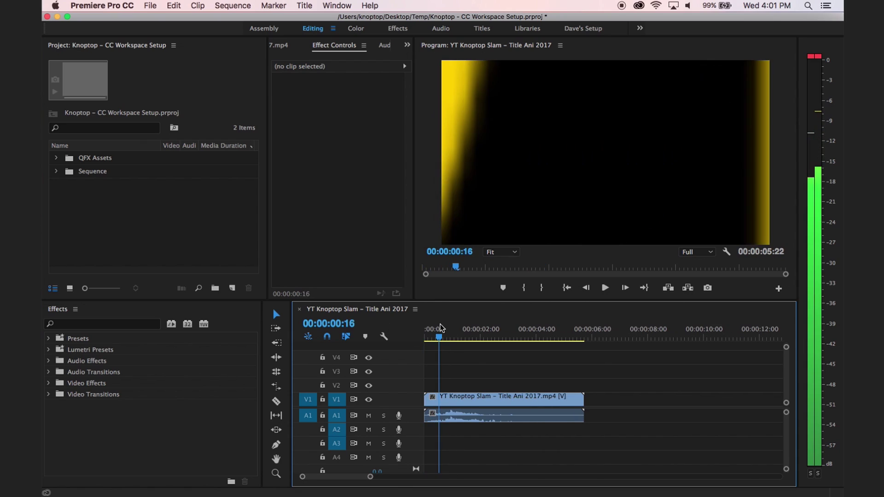
key("space")
Step: Try moving the audio clip further along track A1, and undo the change
left_click_drag(479, 412, 666, 411)
key("super+z")
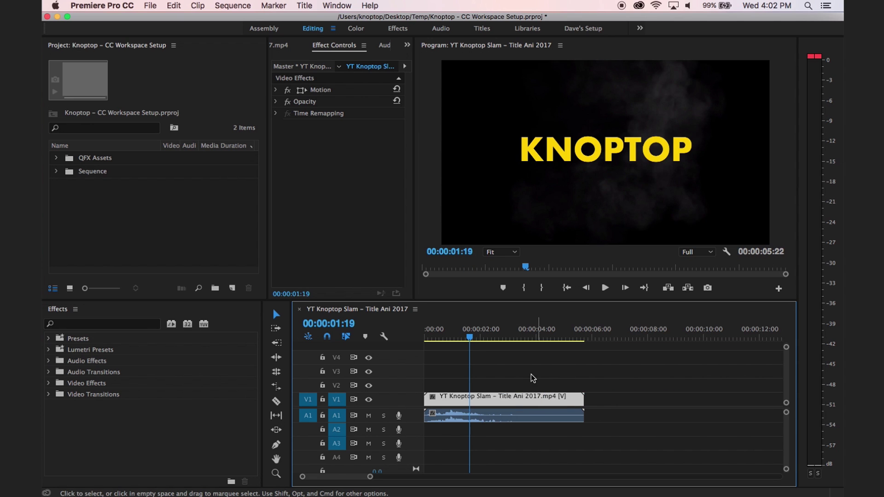
Step: Paste two more copies of the title clip one after the other at the end of the sequence
key("End")
key("super+v")
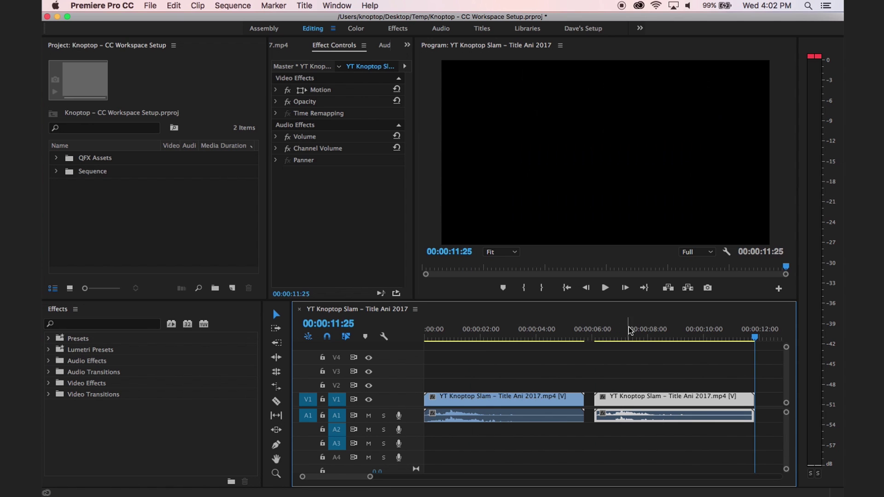
key("super+v")
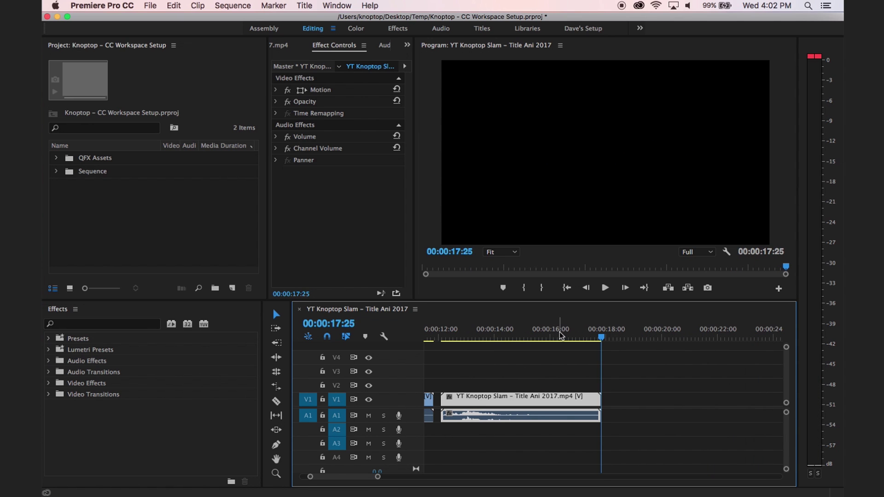
key("minus")
Step: Play the sequence from its start to watch the audio levels, and park the playhead inside the third clip
key("Home")
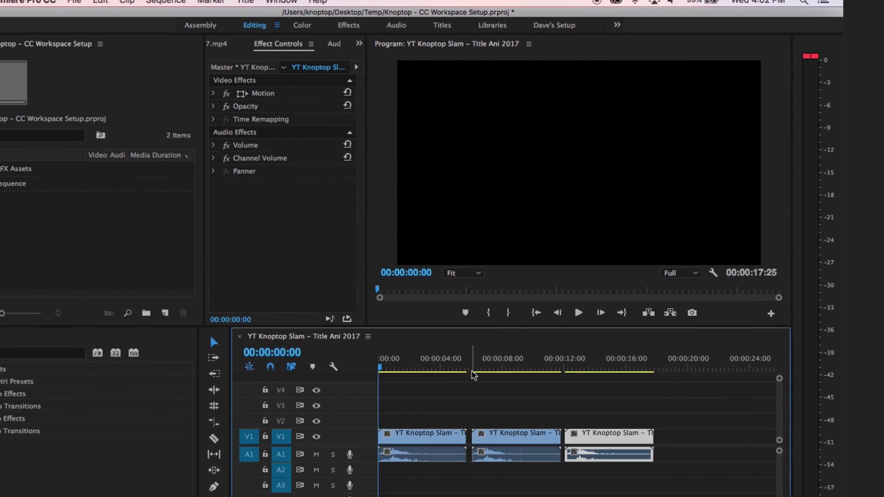
key("space")
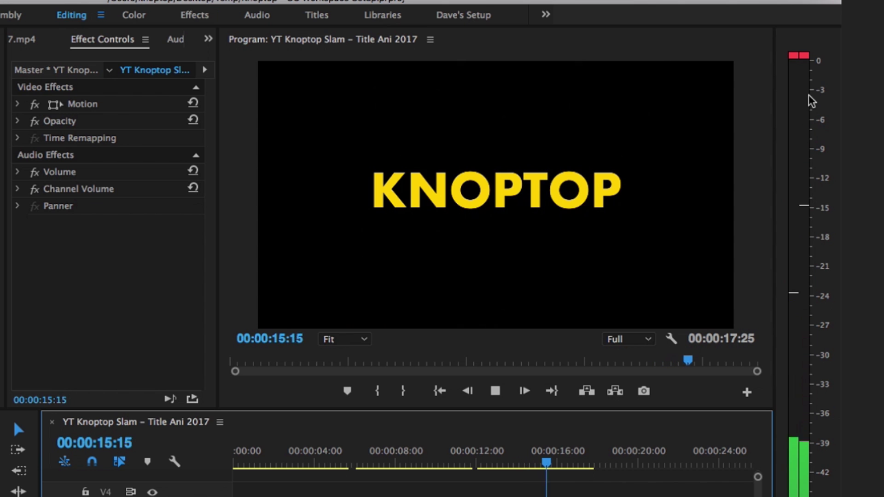
left_click(501, 463)
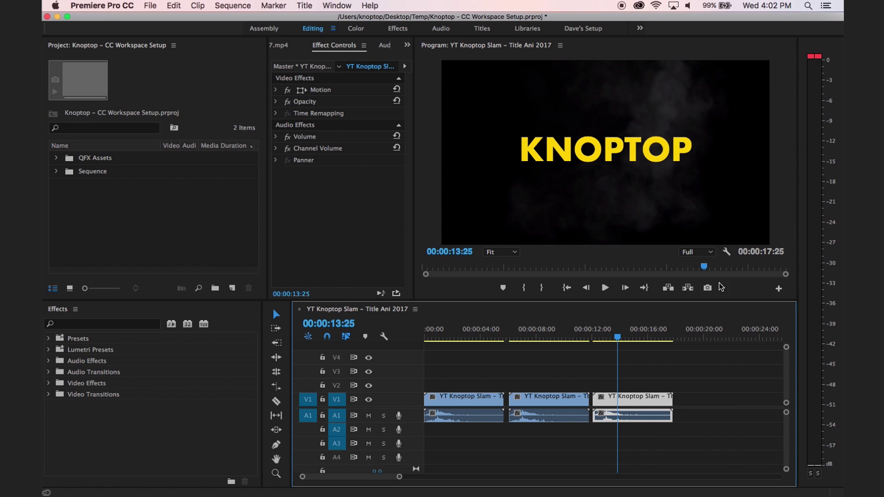
left_click_drag(612, 338, 618, 340)
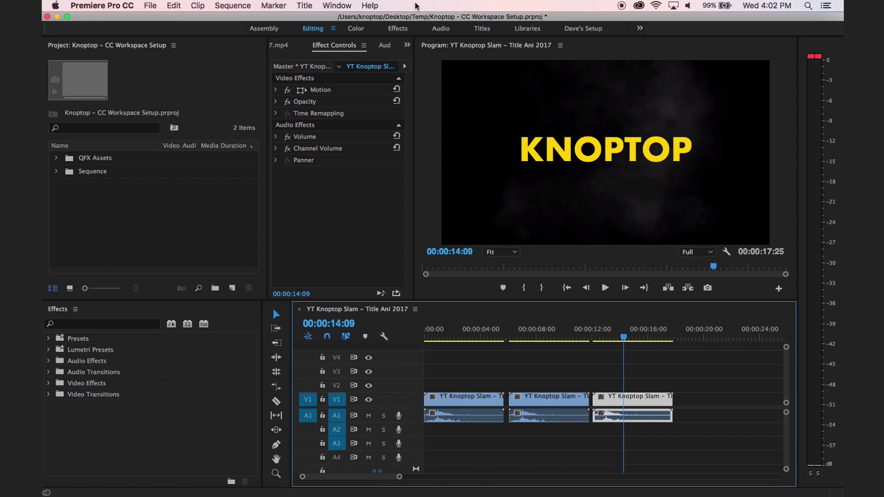
Step: Open the Timecode panel, dock it below the Effects panel and shrink it to a low strip
left_click(336, 6)
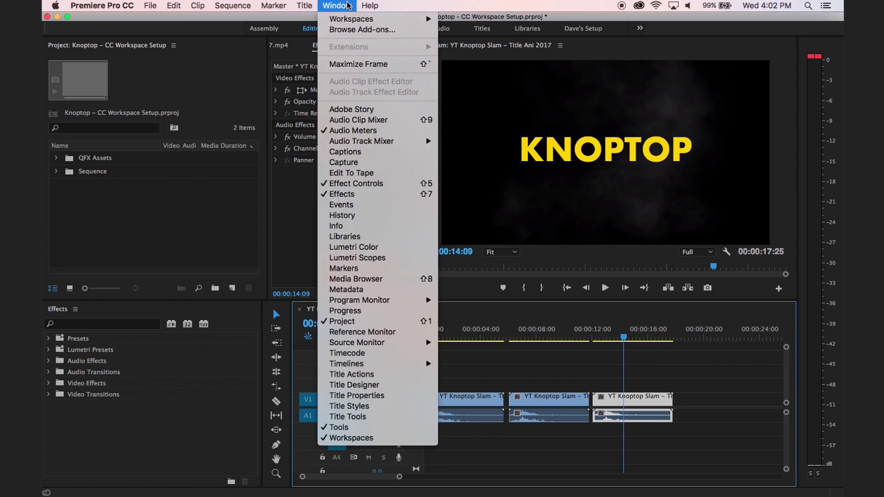
left_click(347, 353)
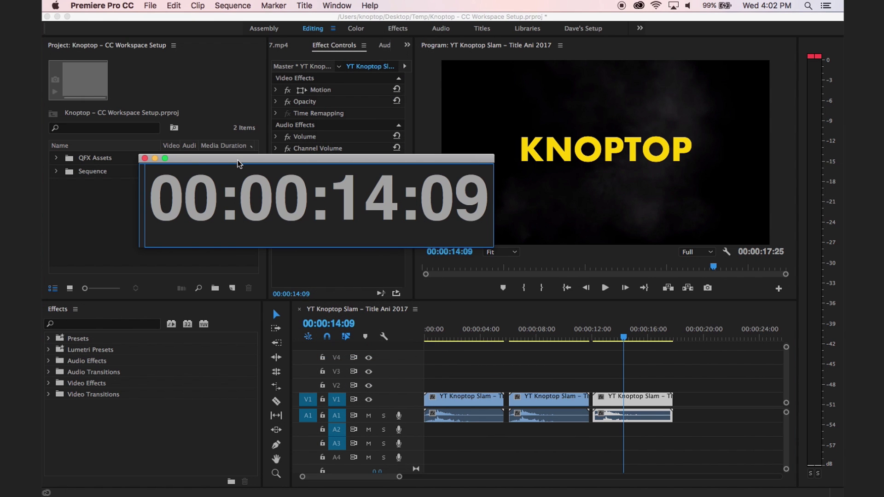
left_click_drag(155, 203, 65, 471)
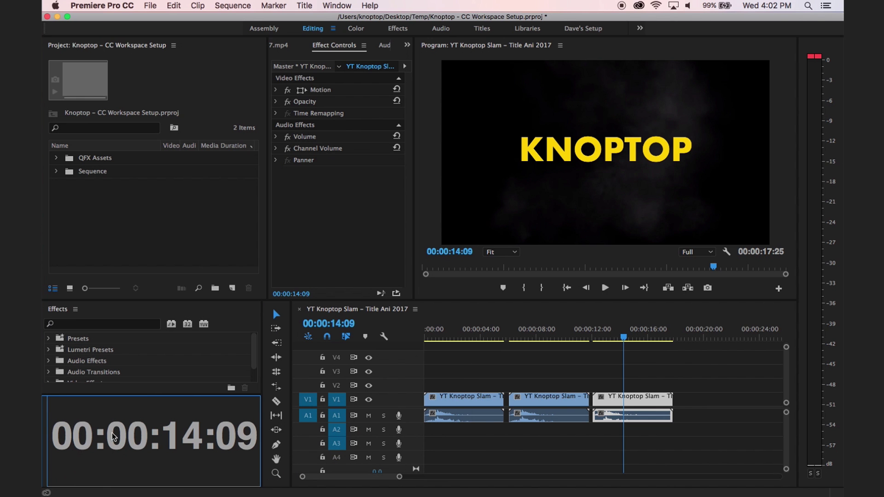
left_click_drag(154, 395, 155, 406)
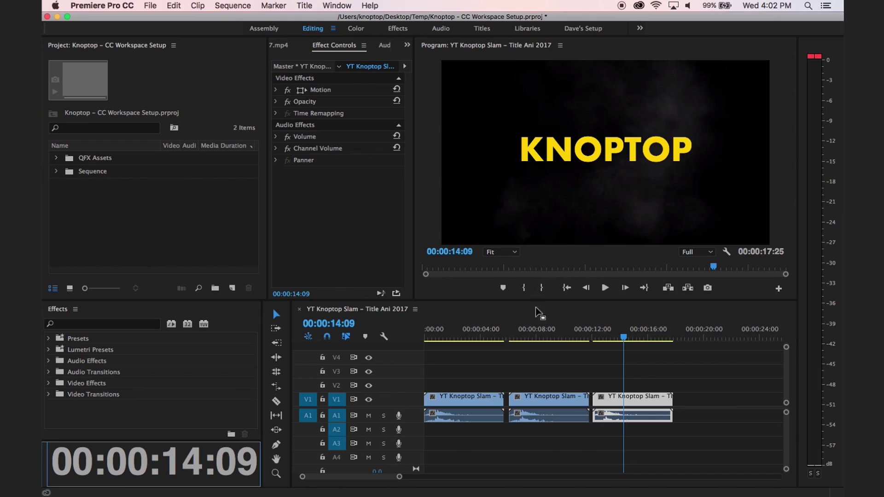
Step: Play the sequence twice from near the second clip's start to watch the docked timecode run
left_click_drag(519, 331, 518, 330)
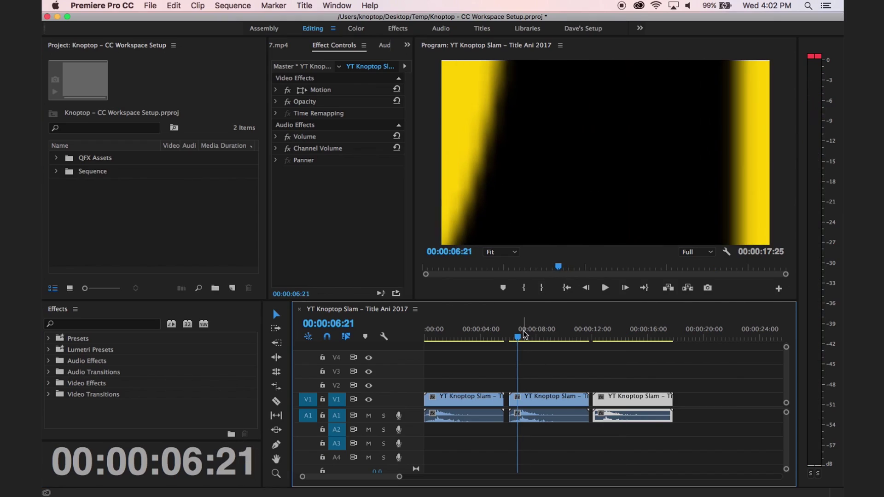
key("space")
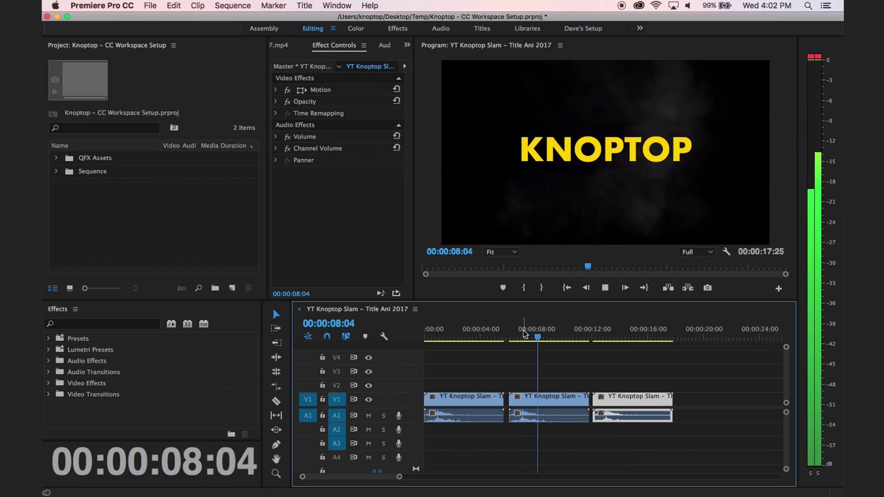
left_click(514, 331)
key("space")
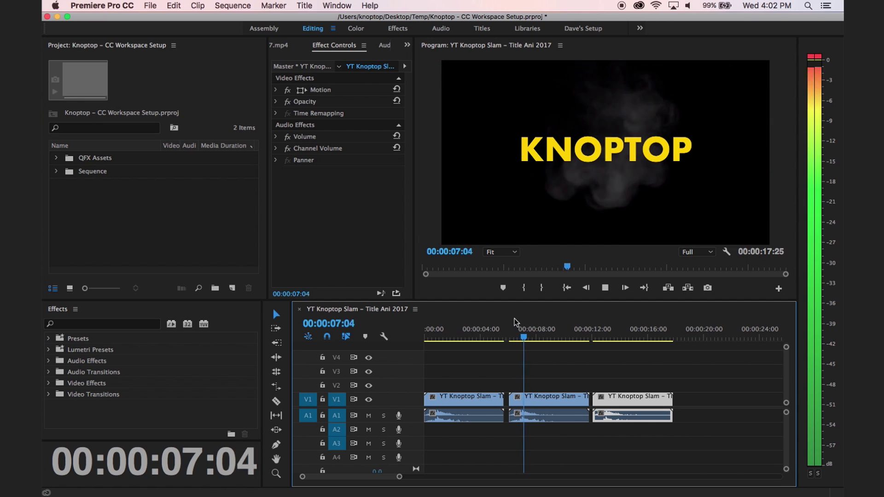
Step: Bring the Source Monitor forward and play the sequence from its start
left_click(275, 46)
left_click(450, 339)
key("Home")
key("space")
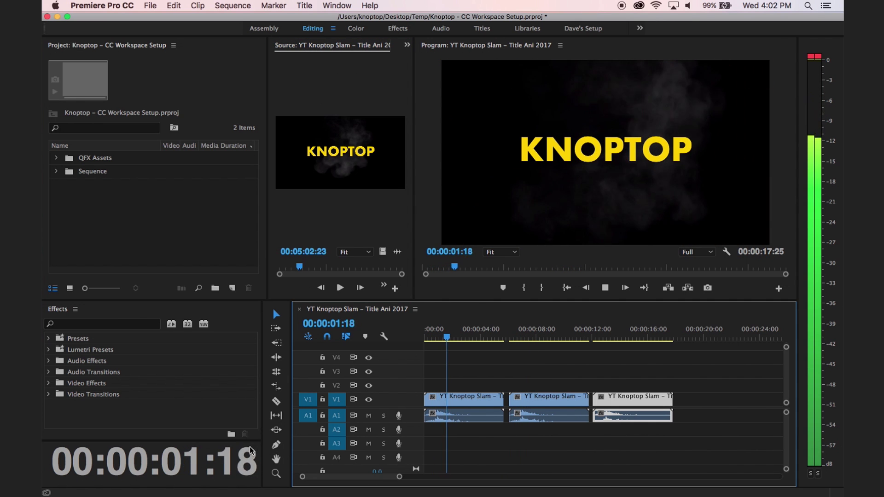
Step: Narrow the Effects and Timecode column and the Tools panel to widen the timeline, replaying the sequence's opening in between
left_click_drag(261, 440, 250, 440)
key("space")
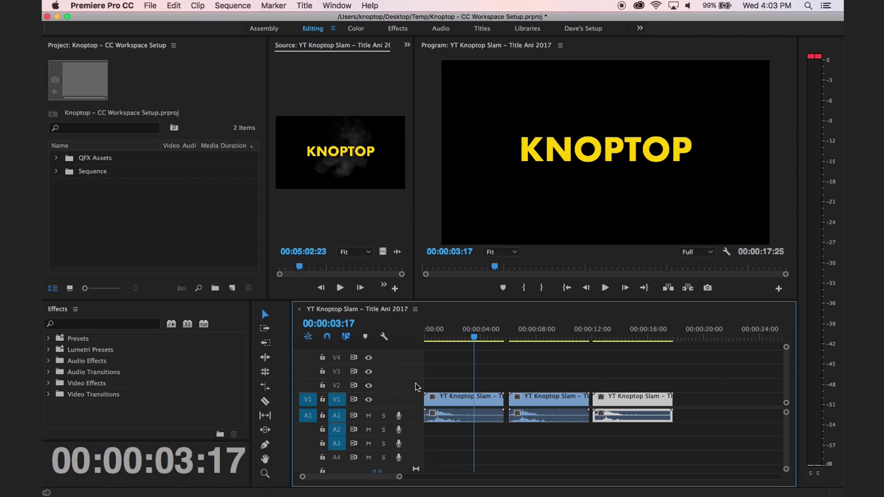
left_click(424, 336)
key("space")
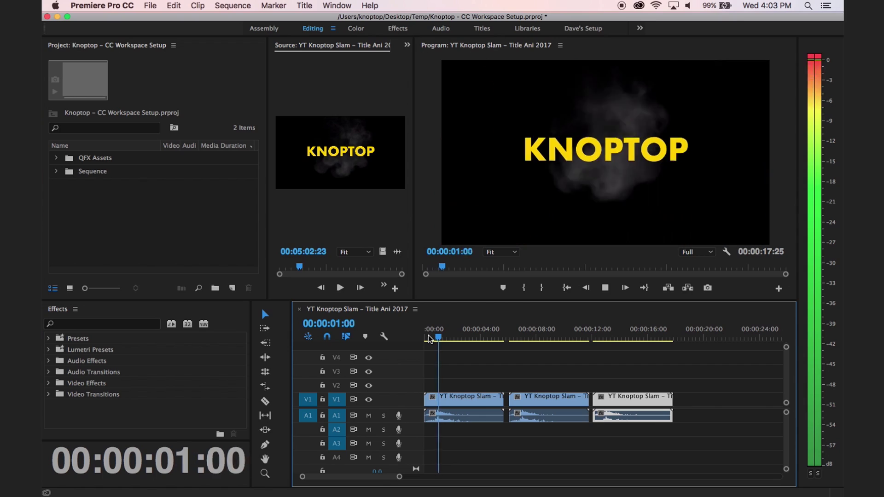
left_click(428, 338)
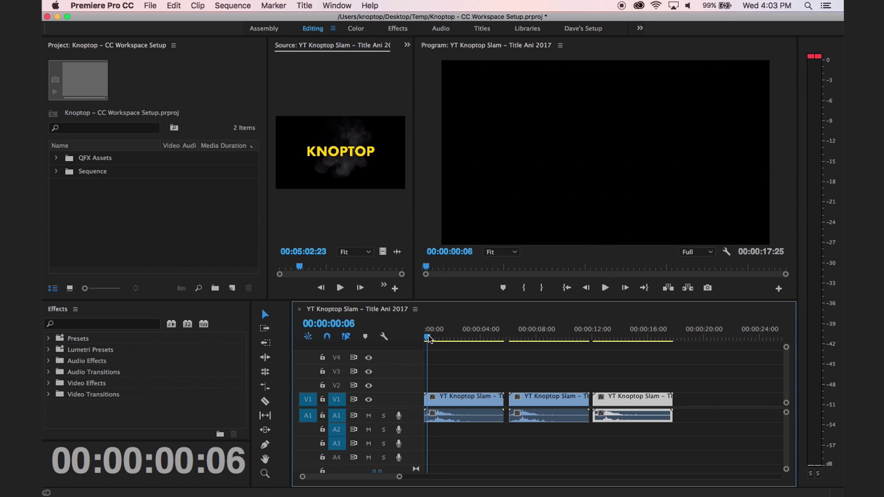
left_click_drag(293, 328, 282, 328)
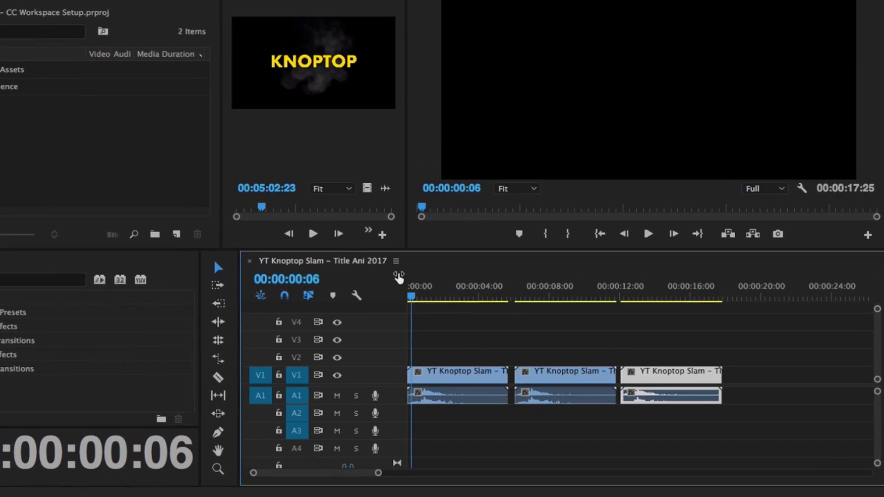
Step: Show the work area bar in the timeline and trim its start to just before the third clip
left_click(396, 261)
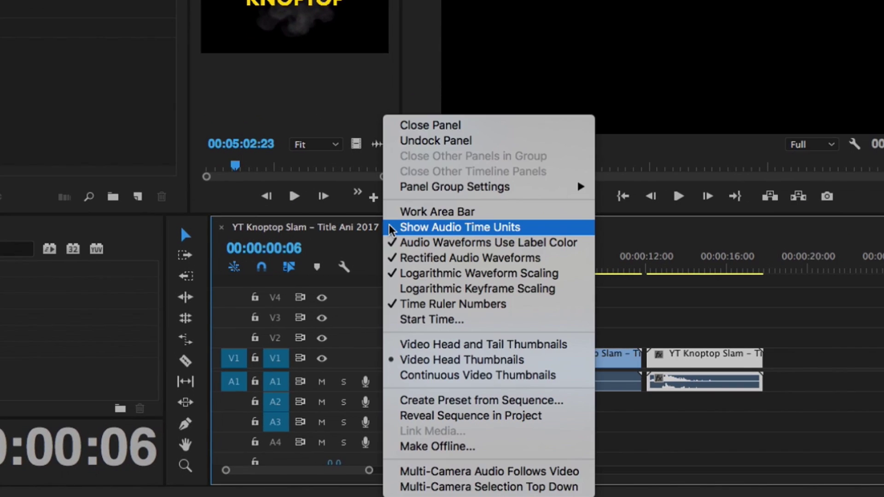
left_click(454, 213)
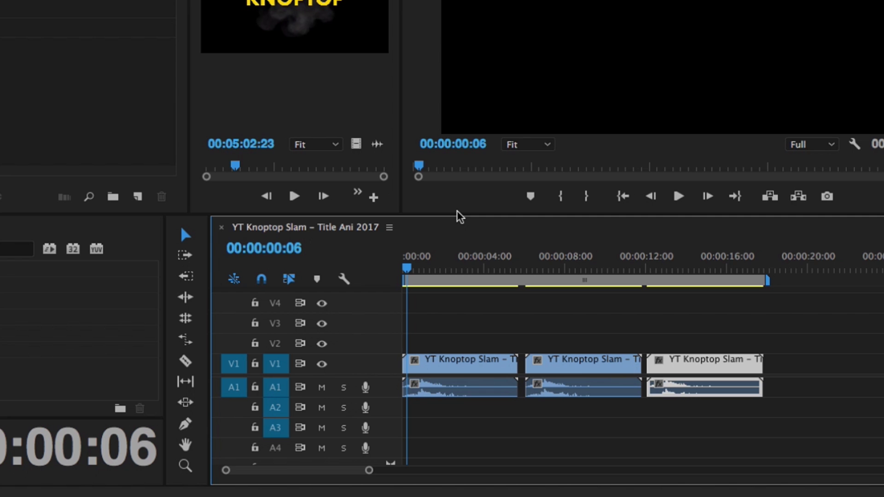
left_click(464, 286)
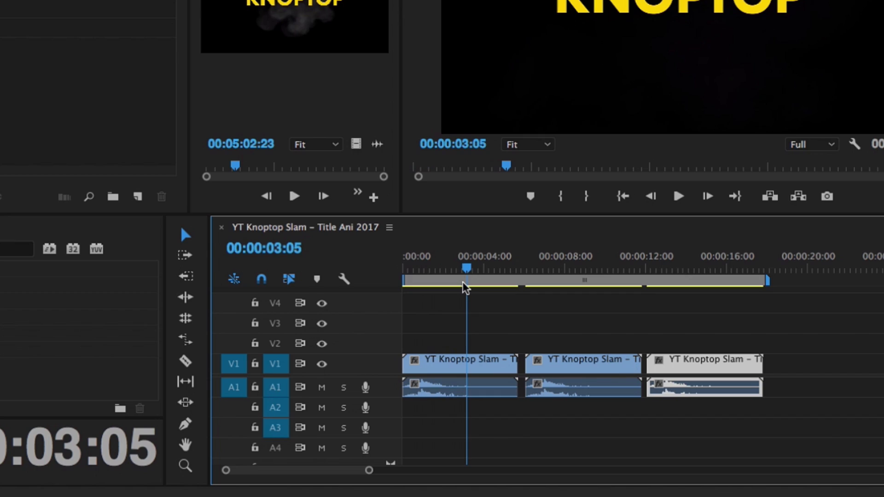
left_click_drag(406, 285, 442, 288)
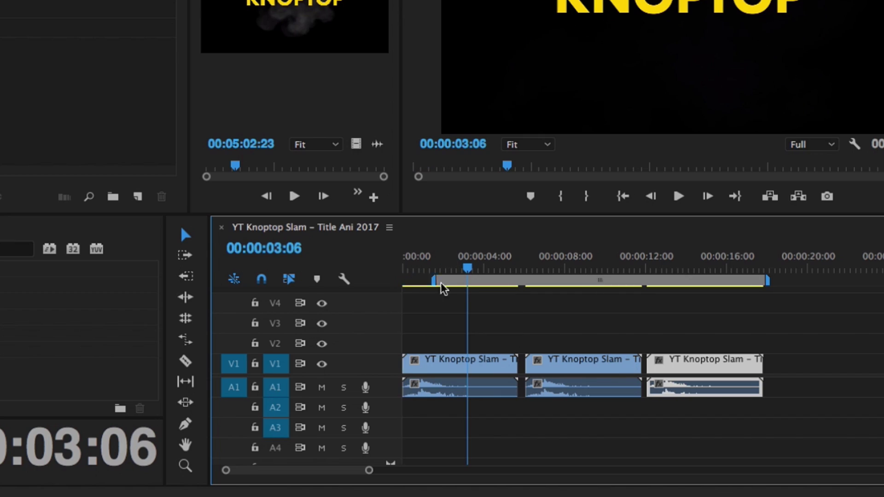
left_click_drag(689, 283, 598, 283)
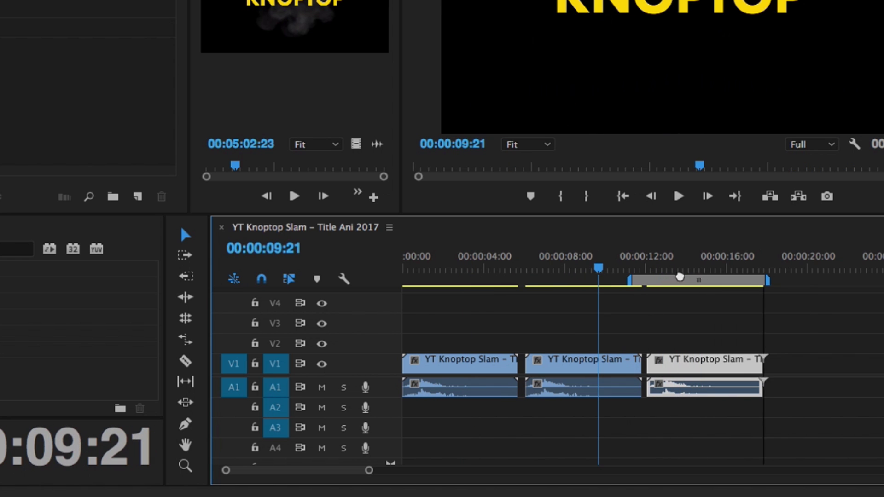
Step: Slide the work area bar back and forth around the second clip and scrub the playhead within the first clip
left_click_drag(681, 280, 570, 279)
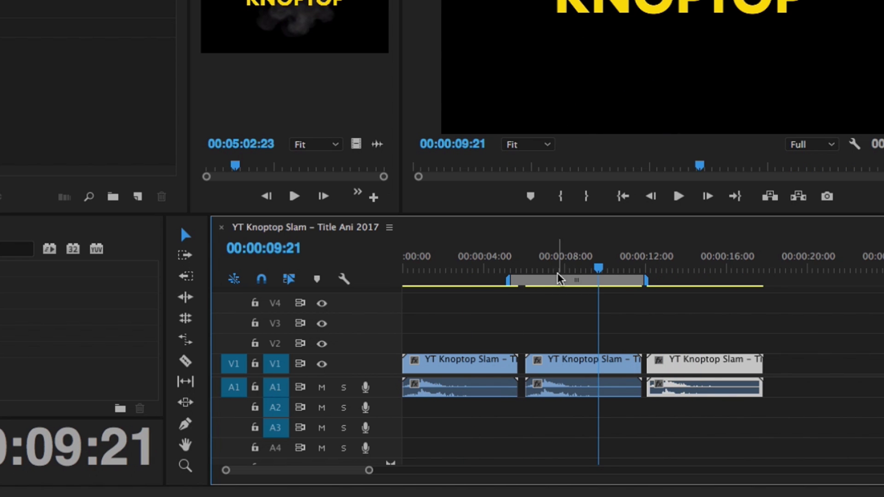
left_click_drag(564, 279, 570, 282)
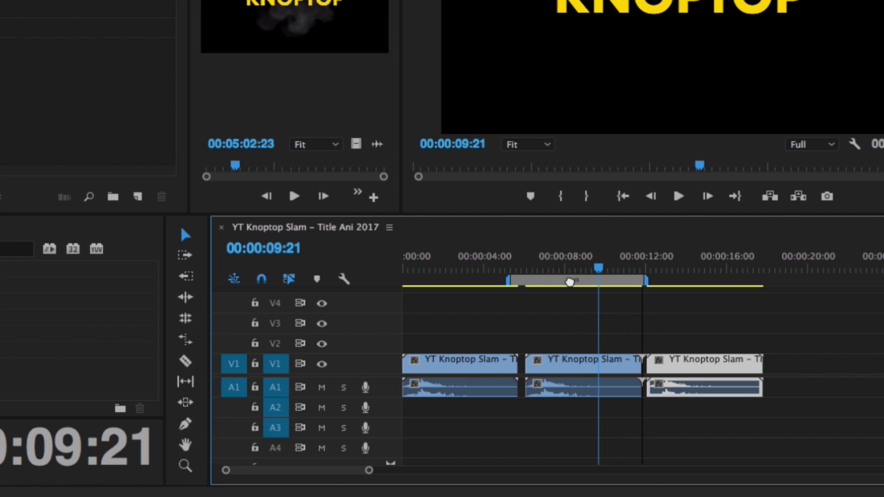
left_click(479, 268)
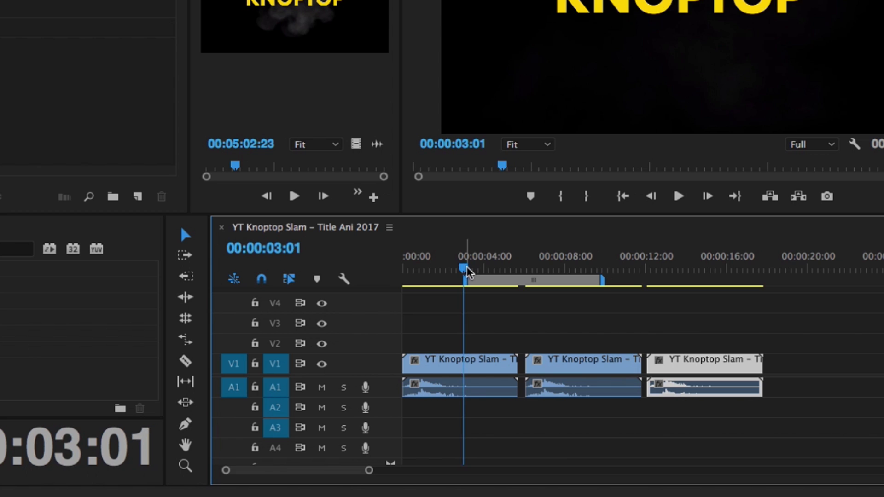
left_click_drag(468, 278, 489, 283)
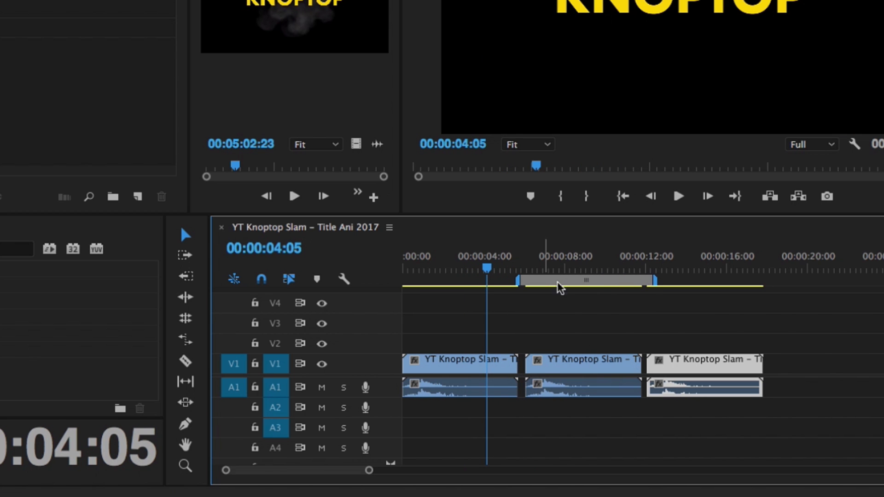
Step: Shift the second clip slightly later on the timeline and set the work area to span the second and third clips
left_click_drag(601, 374, 642, 369)
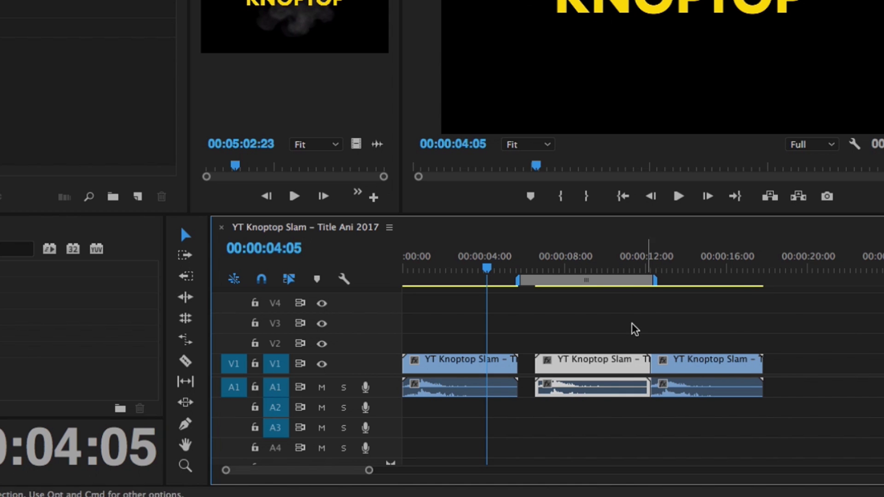
left_click_drag(581, 275, 597, 277)
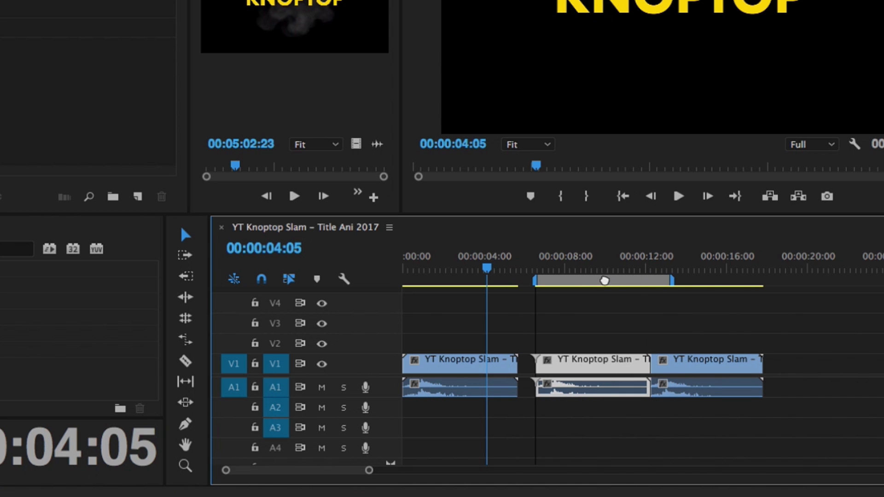
left_click_drag(672, 282, 769, 291)
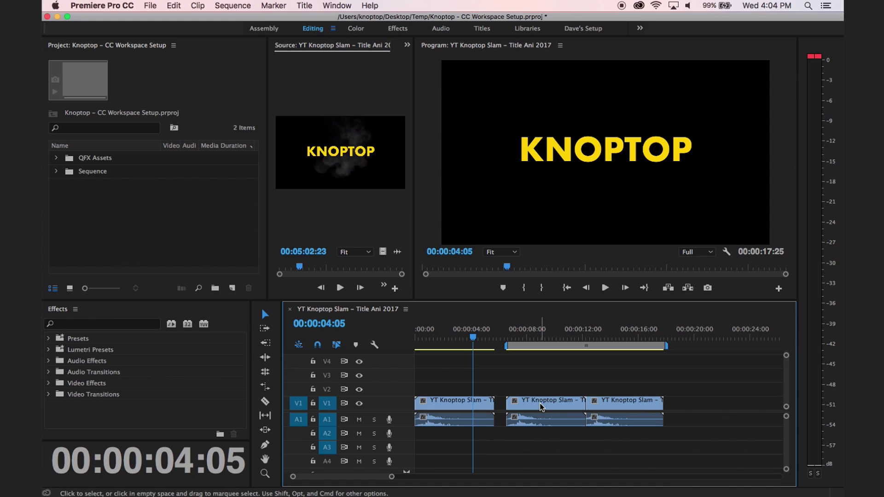
Step: Extend the work area's start back into the first clip and render the effects in the work area
left_click_drag(506, 349, 462, 348)
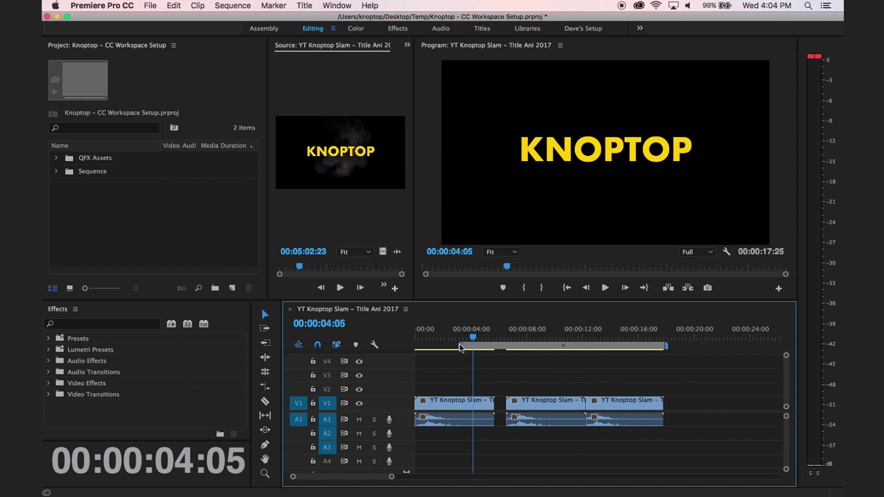
left_click(234, 6)
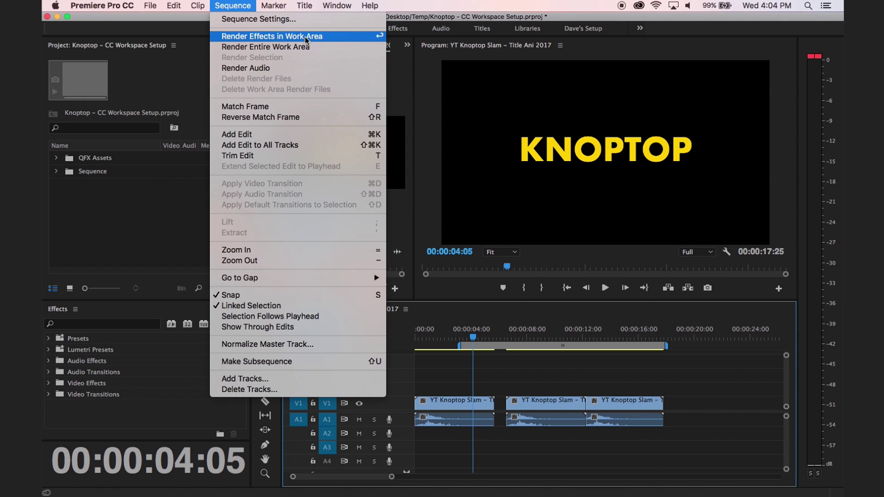
left_click(305, 39)
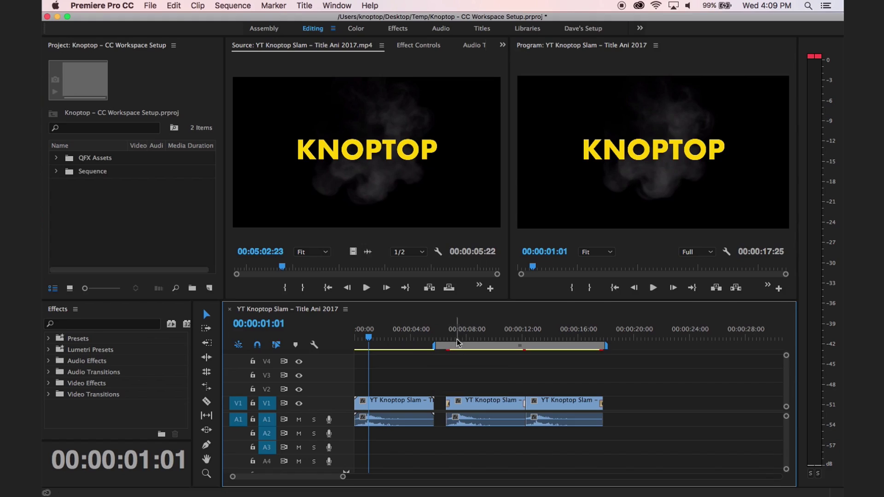
Step: Place the playhead near the second clip's start and open the media export settings for the sequence
mouse_move(457, 339)
left_mouse_down()
mouse_move(449, 339)
mouse_move(480, 338)
mouse_move(456, 339)
left_mouse_up()
left_click(152, 7)
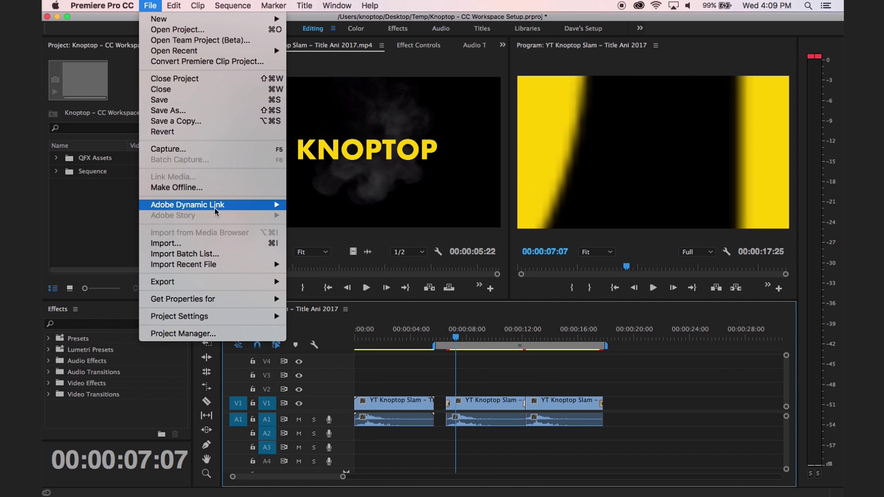
mouse_move(233, 288)
left_click(306, 281)
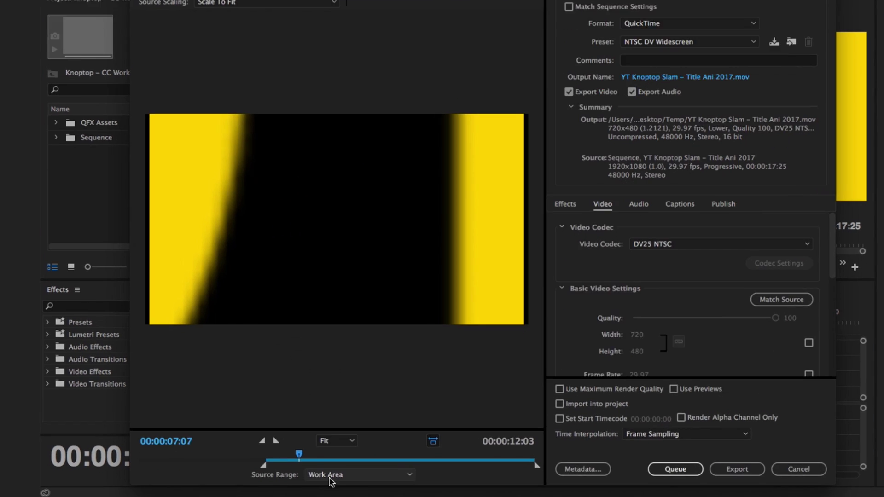
Step: Check the source range choices for the export, keep Work Area selected, and leave the export settings
left_click(331, 481)
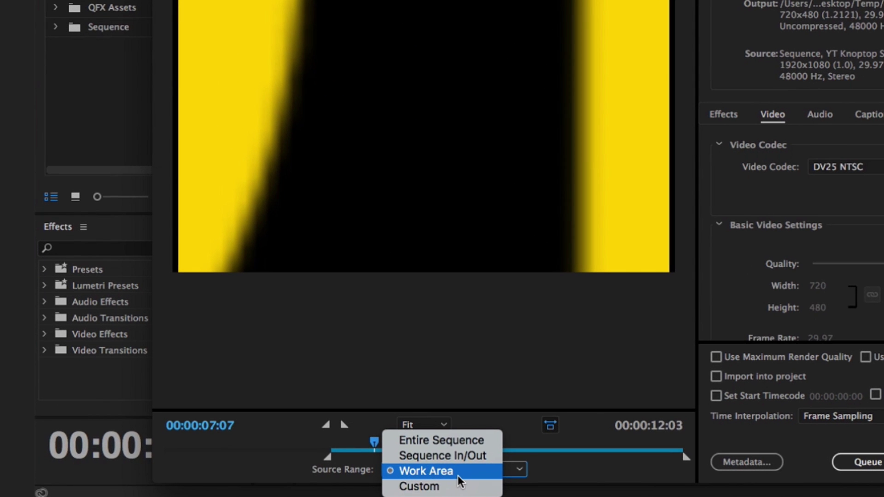
left_click(459, 474)
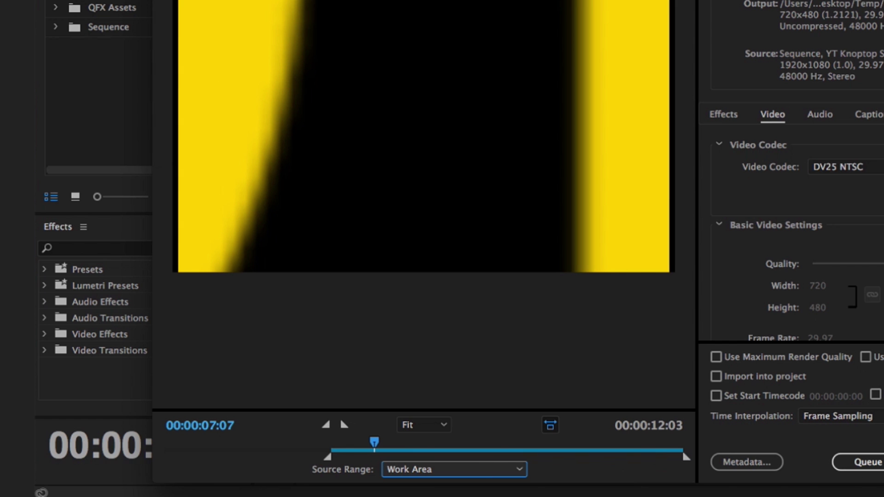
key("Escape")
mouse_move(704, 287)
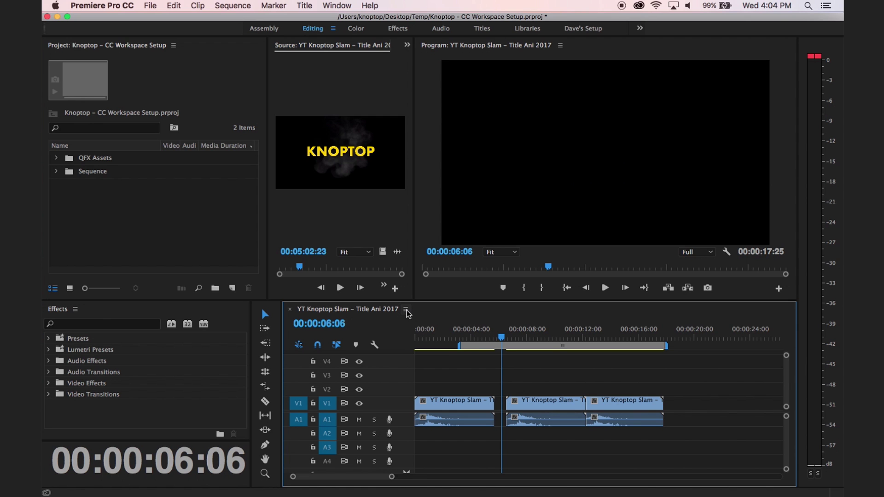
left_click(406, 310)
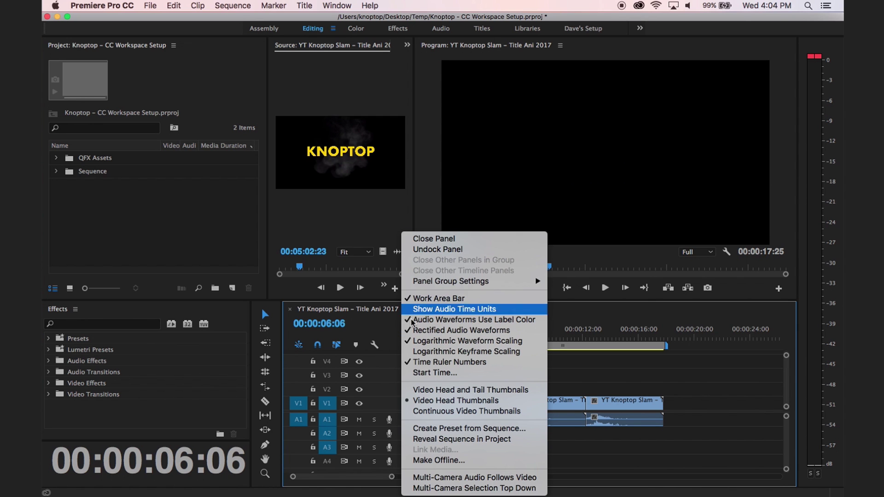
left_click(621, 340)
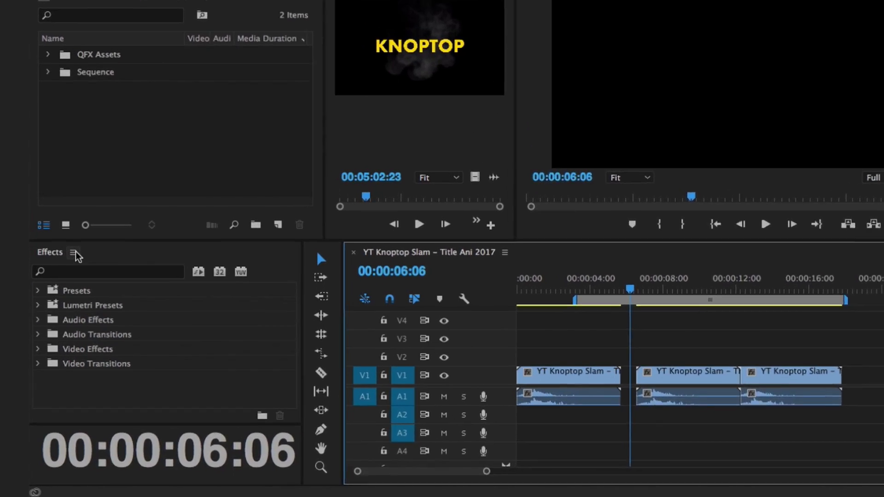
left_click(75, 311)
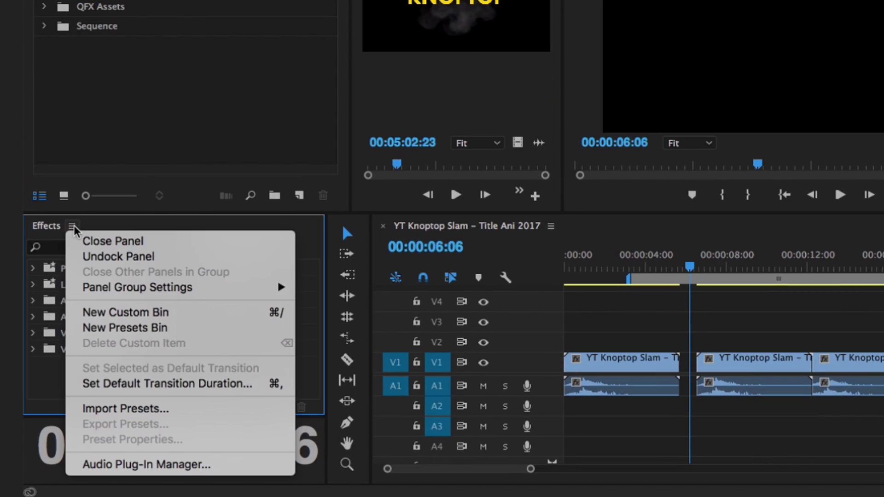
left_click(88, 227)
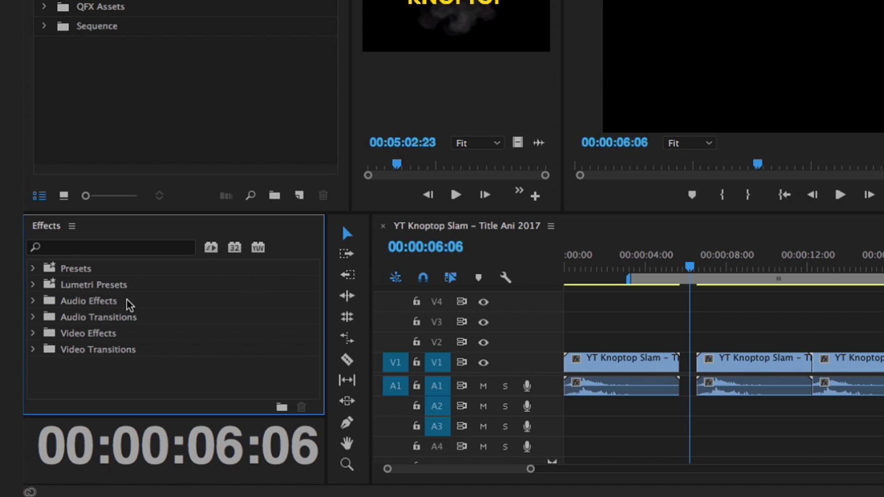
left_click(71, 226)
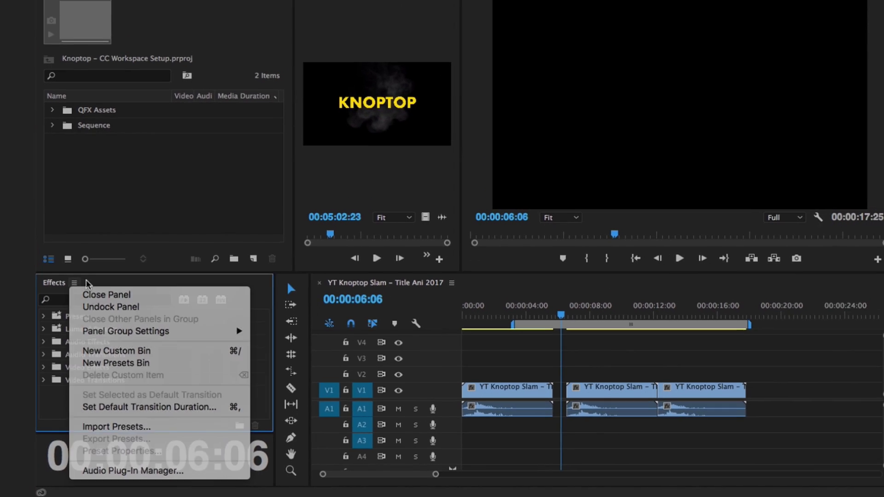
key("Escape")
Step: In the General preferences, set the video transition default duration to 8 frames and the audio transition default duration to 0.08 seconds
left_click(116, 5)
mouse_move(115, 40)
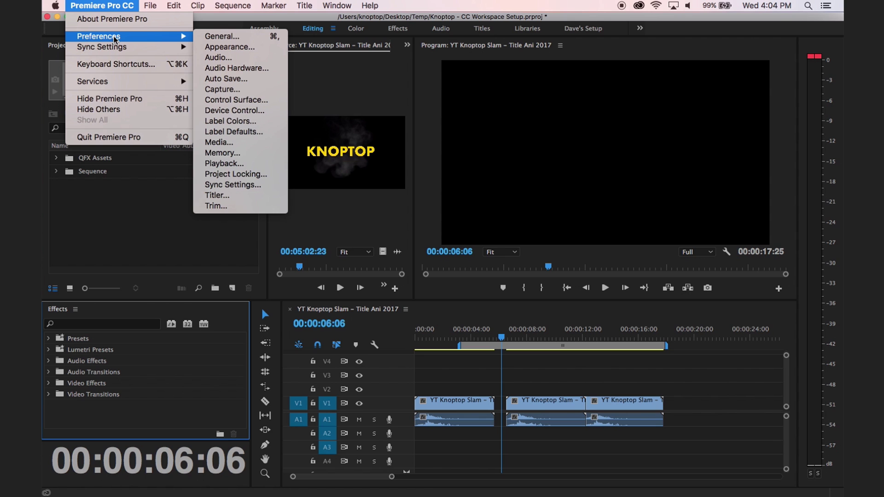
left_click(205, 36)
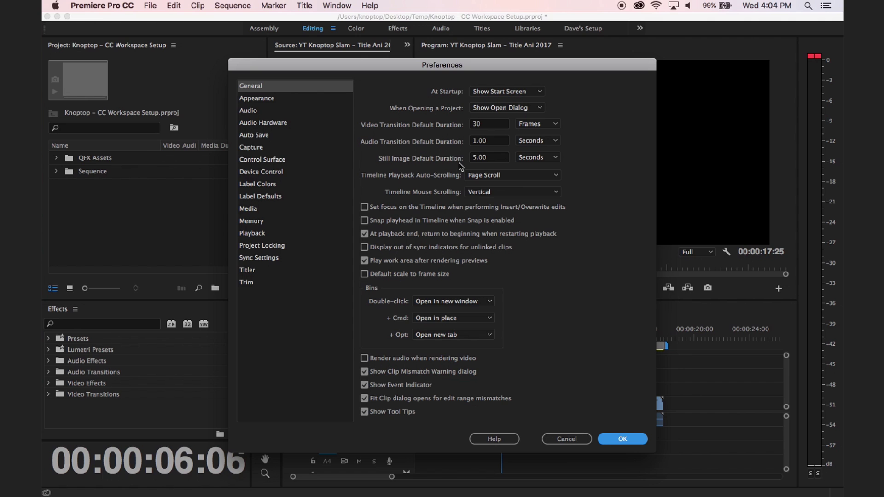
left_click(472, 124)
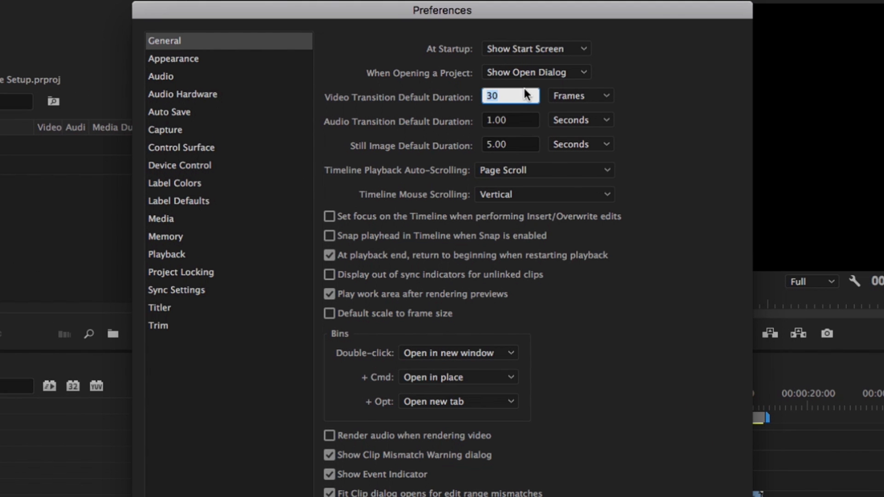
type(".8")
left_click(498, 120)
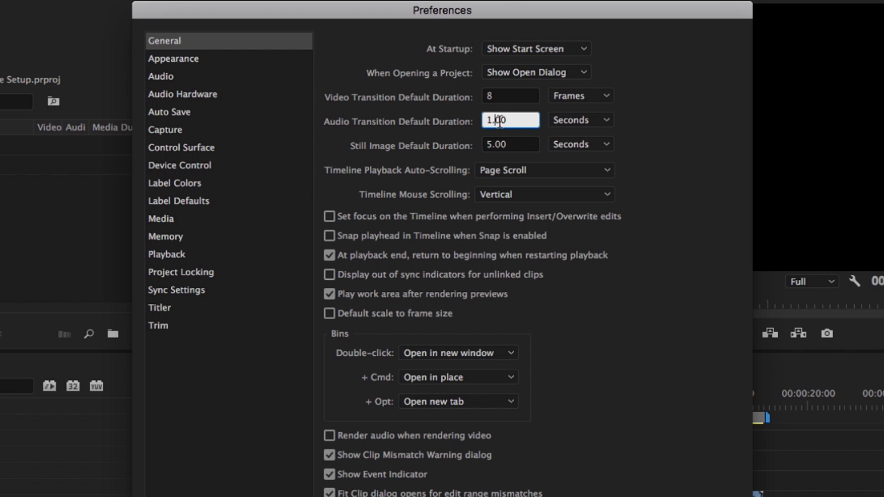
type(".08")
left_click(507, 95)
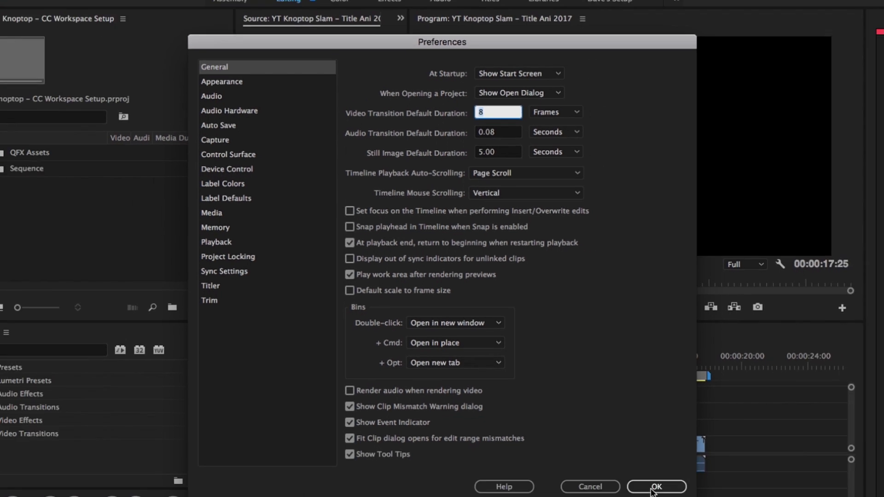
left_click(652, 487)
Step: Expand the Audio Effects folder and scrub the playhead to the start of the audio transition at 00:00:12:07
left_click(49, 361)
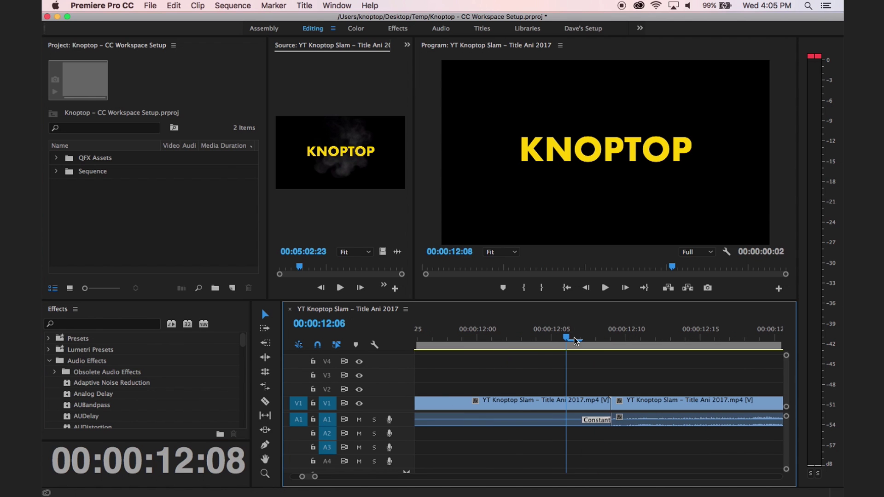
left_click(647, 340)
left_click_drag(648, 339, 580, 318)
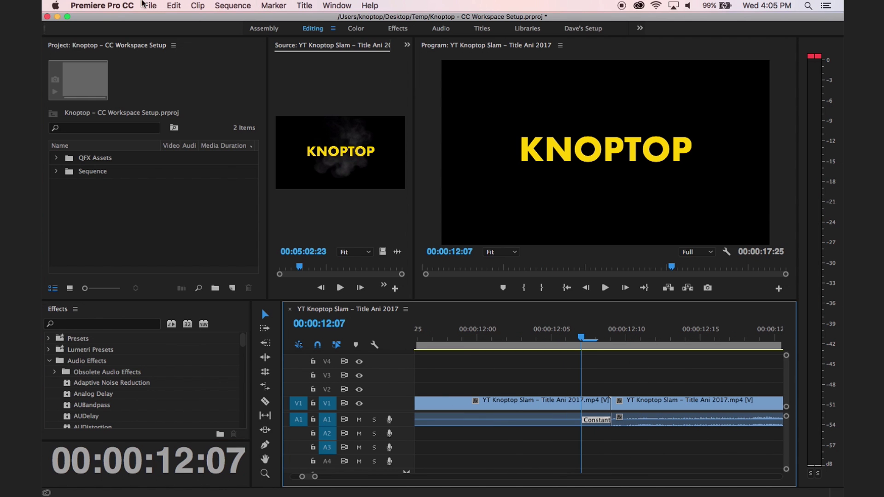
Step: Review the default transition durations and their units in the General preferences
left_click(102, 6)
mouse_move(92, 34)
left_click(207, 40)
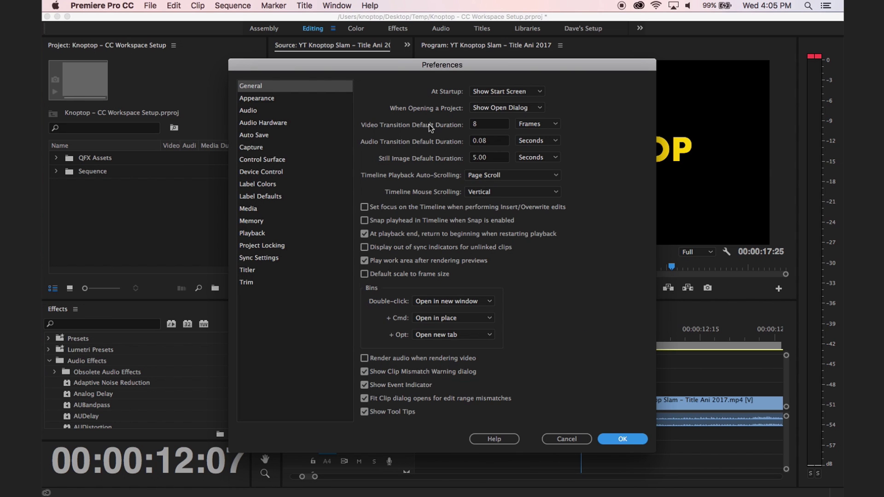
left_click(623, 439)
Step: Search the effects for "diss" and apply Cross Dissolve to the end of the second clip on track V1
left_click(106, 324)
type("disss")
key("BackSpace")
scroll(76, 405, "down", 3)
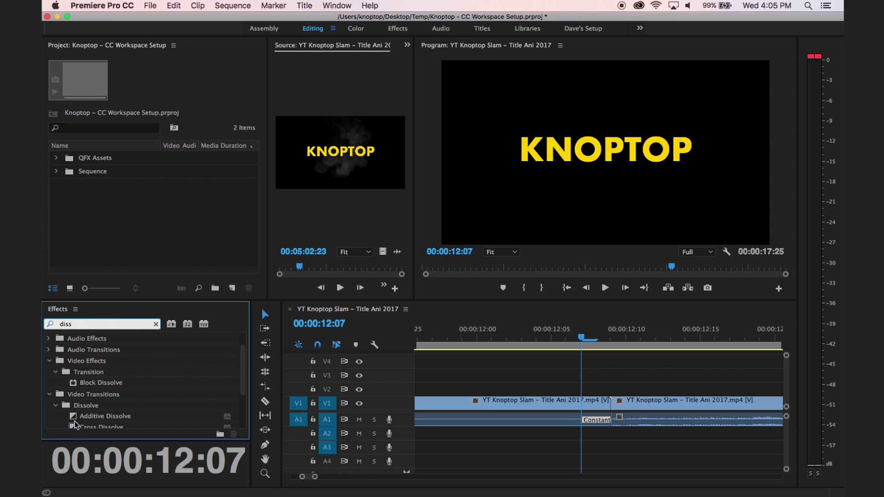
left_click_drag(75, 425, 588, 405)
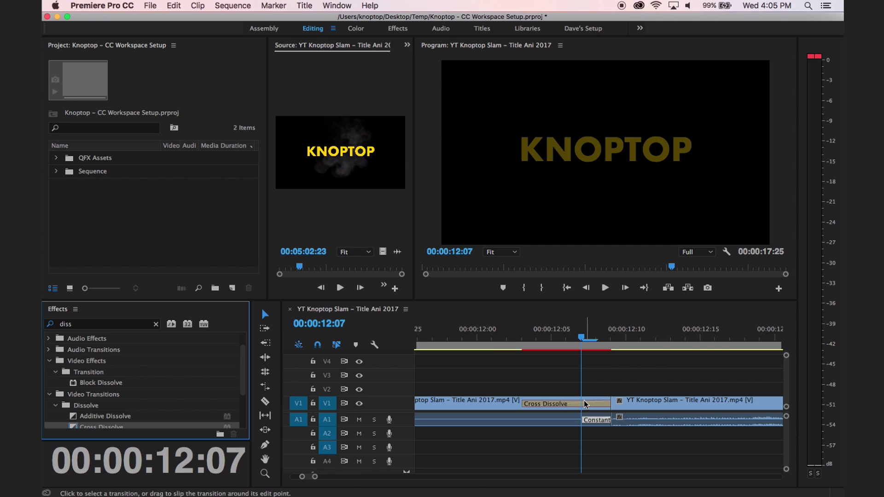
Step: Play back the Cross Dissolve from just before it and return the playhead to 00:00:12:01
left_click(489, 338)
key("space")
left_click(489, 339)
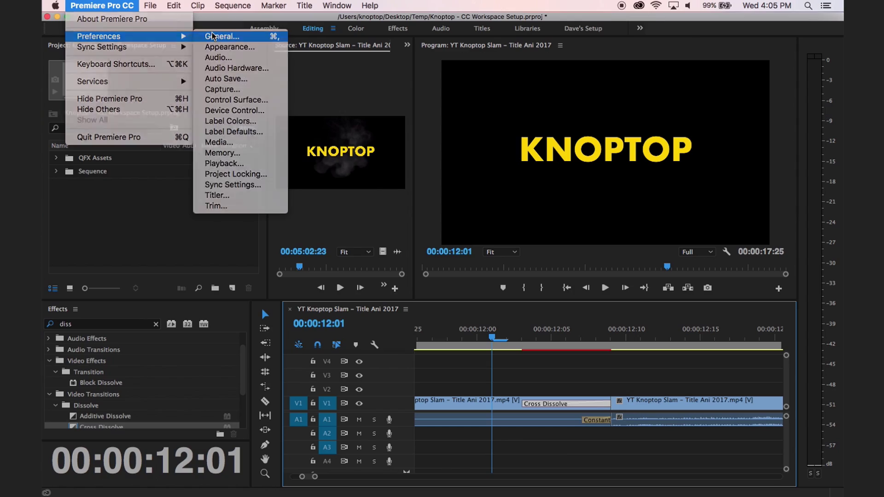
Step: Look through the preference categories from General to Sync Settings, including Appearance, Audio, Auto Save, Capture, Device Control, Label Colors, Playback, Memory and Media
left_click(296, 34)
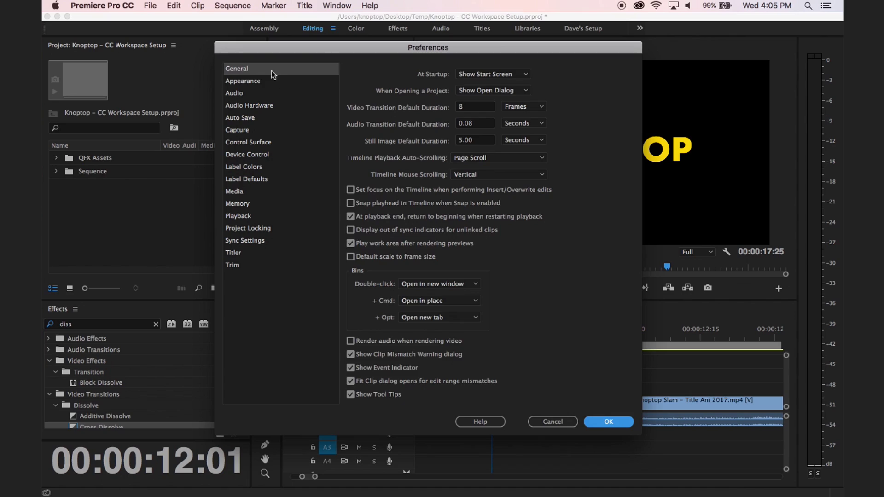
left_click(244, 81)
left_click(244, 95)
left_click(244, 118)
left_click(242, 132)
left_click(242, 156)
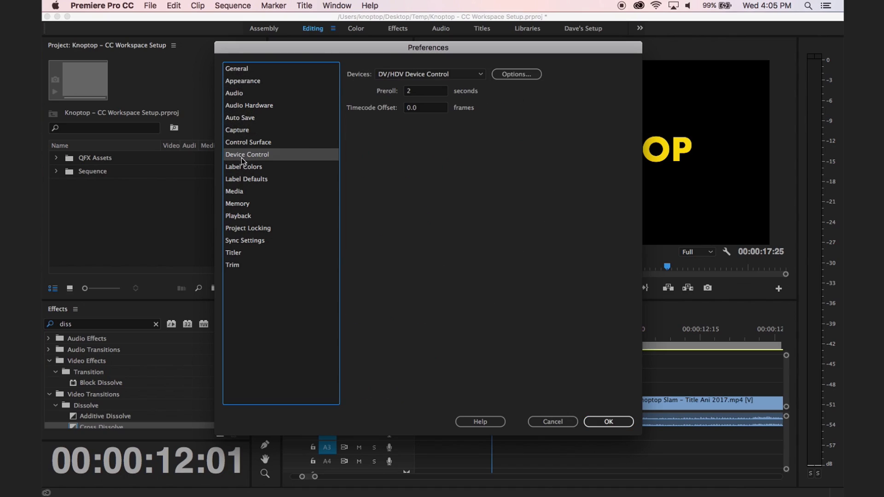
left_click(244, 167)
left_click(249, 216)
left_click(240, 240)
left_click(239, 216)
left_click(238, 203)
left_click(237, 192)
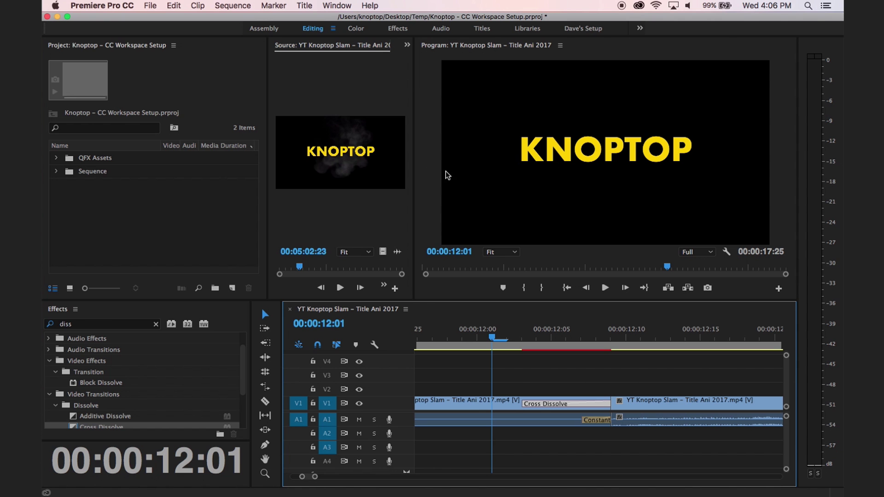
Step: Widen the Source monitor by shifting its border with the Program monitor
left_click_drag(415, 170, 468, 165)
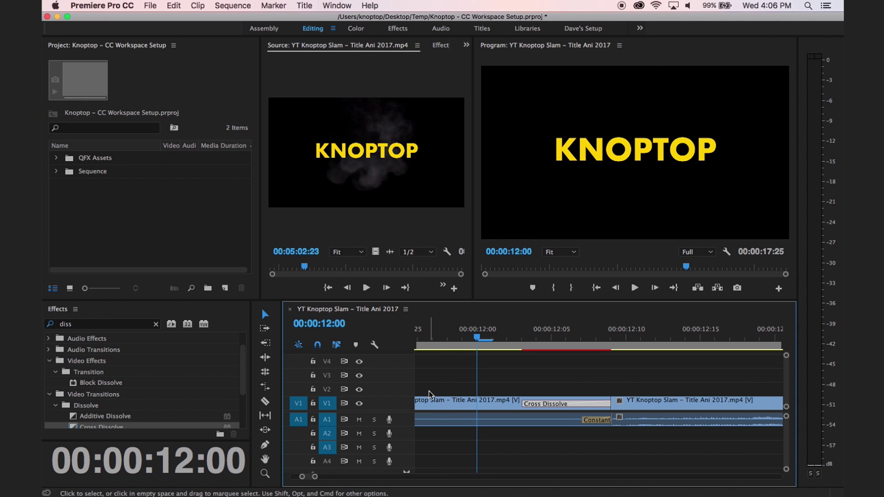
scroll(454, 381, "up", 1)
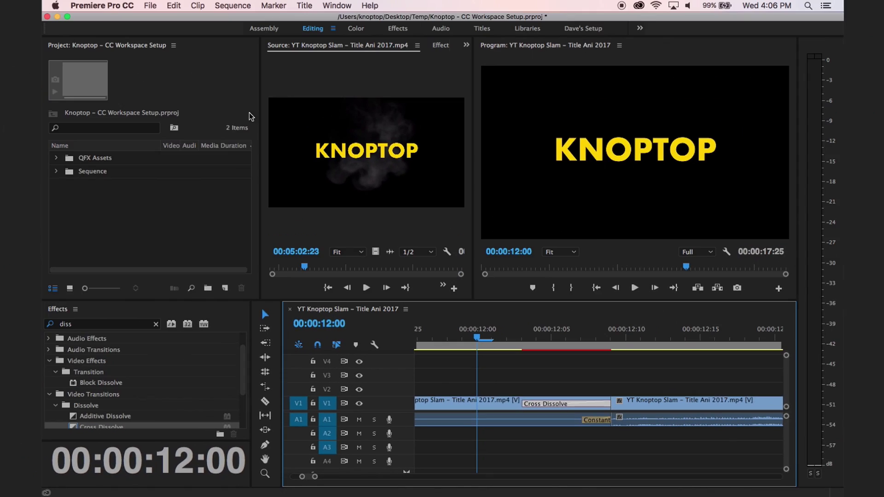
Step: Examine the General, Scratch Disks and Ingest Settings pages of the project settings and cancel out of them
left_click(151, 6)
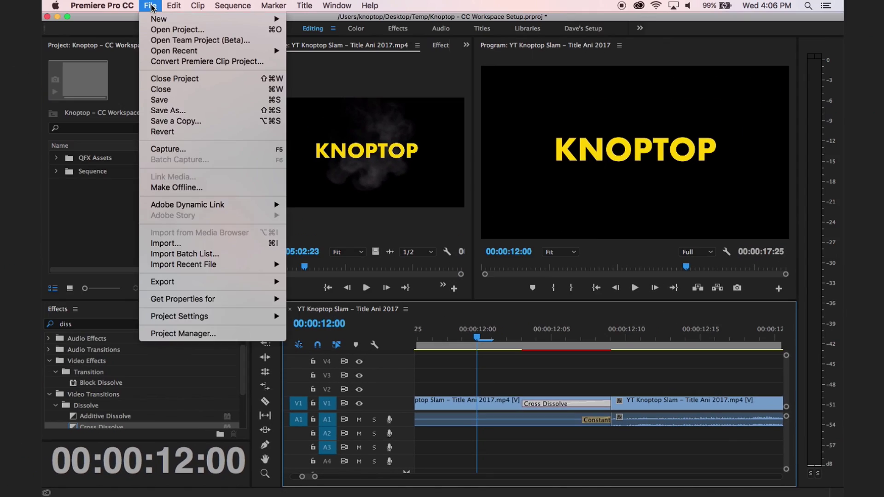
mouse_move(219, 318)
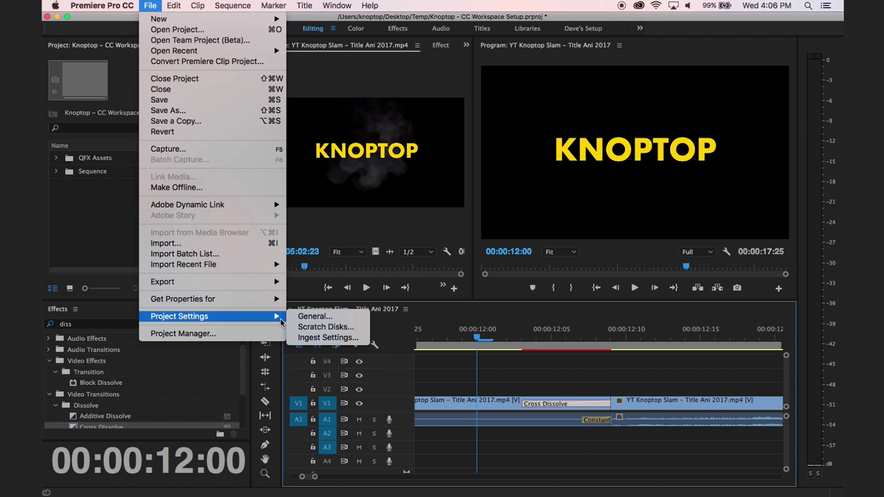
left_click(309, 316)
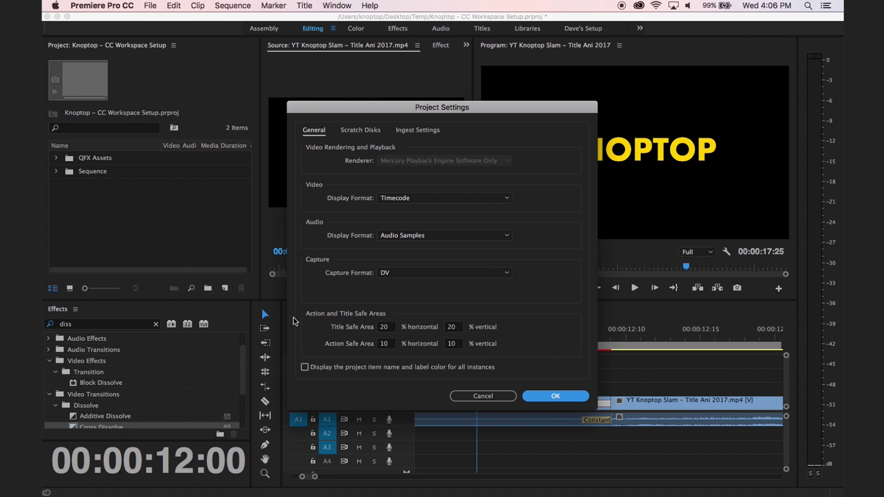
left_click(369, 133)
left_click(413, 134)
left_click(376, 136)
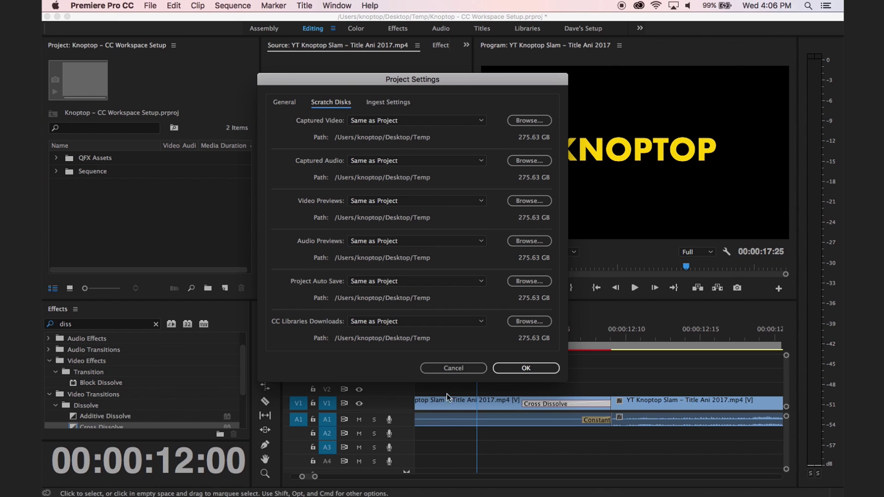
left_click(454, 369)
left_click(150, 5)
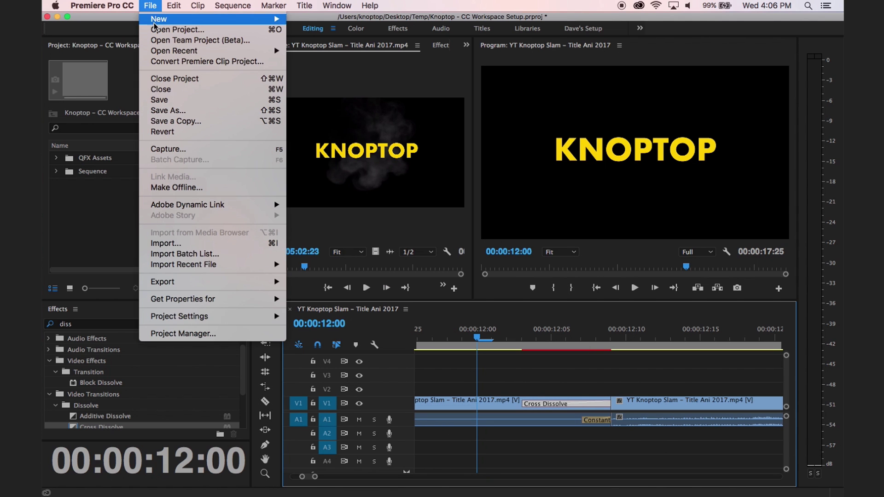
left_click(210, 330)
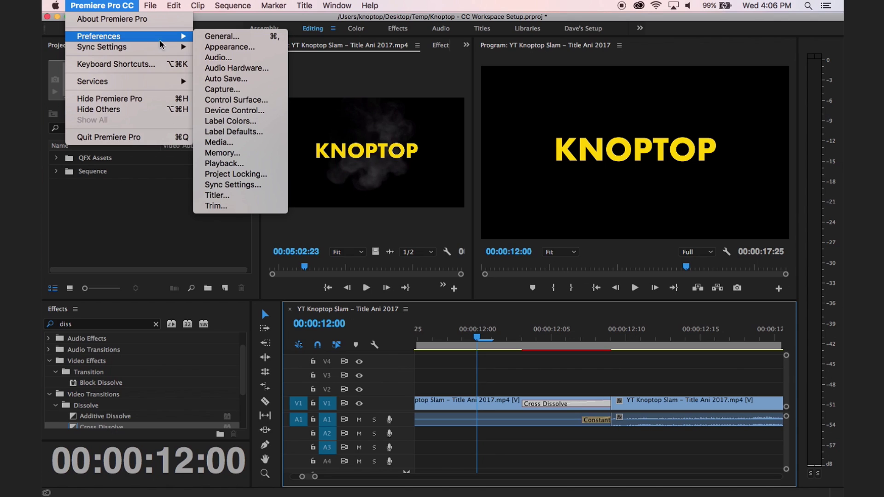
Step: Set Timeline Mouse Scrolling to Horizontal in the General preferences
left_click(221, 36)
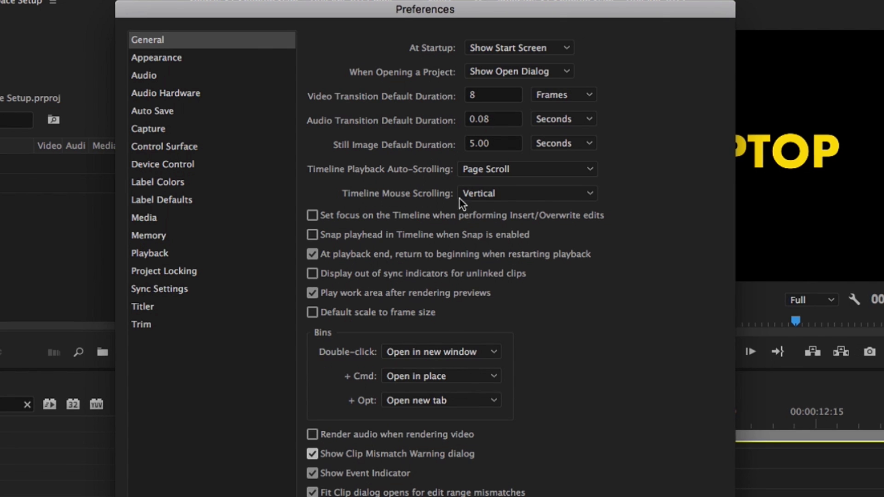
left_click(487, 194)
left_click(491, 210)
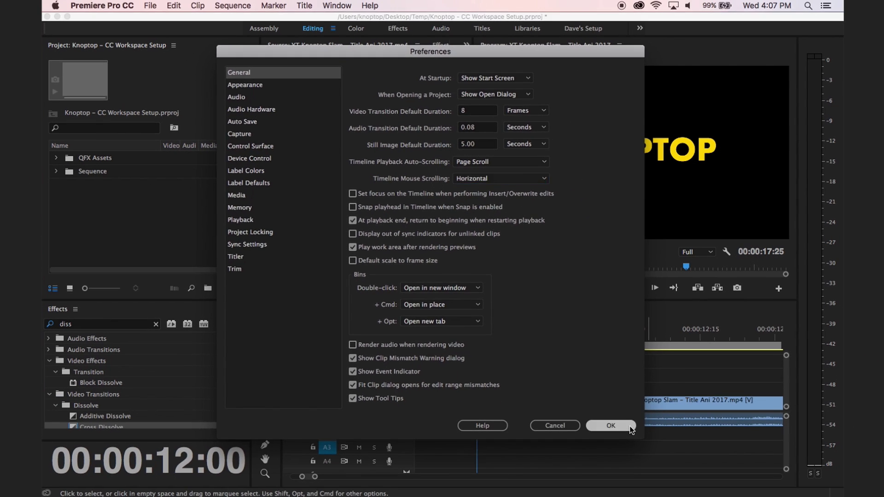
left_click(611, 425)
Step: Try out horizontal scrolling in the timeline and zoom it out to show all three clips
scroll(470, 361, "up", 5)
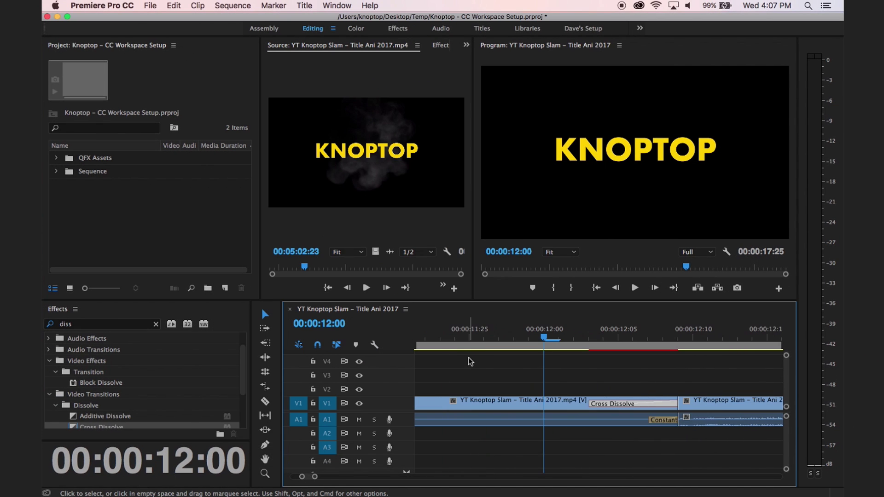
scroll(484, 363, "down", 8)
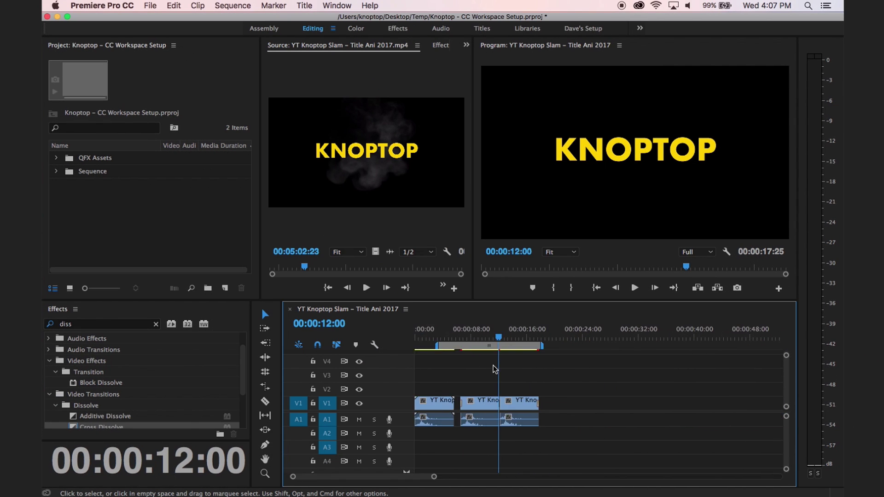
scroll(497, 364, "up", 5)
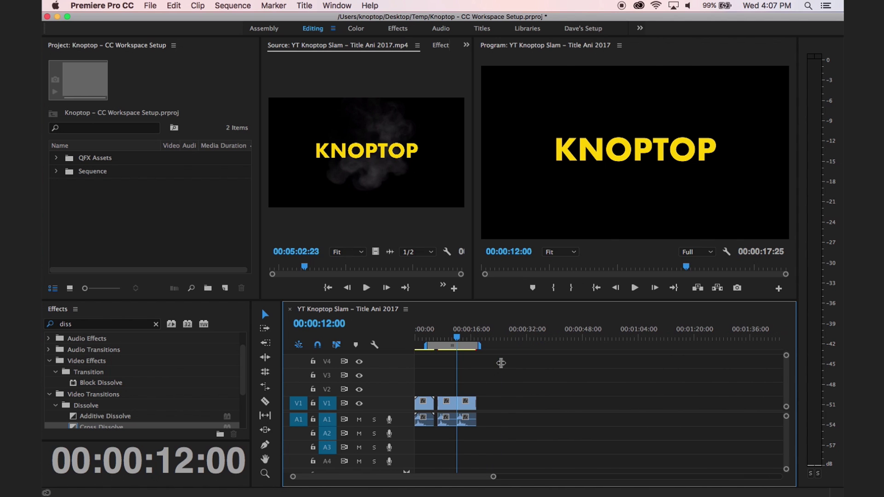
Step: Widen the timeline by narrowing the Effects and timecode panels beside it
scroll(501, 364, "down", 5)
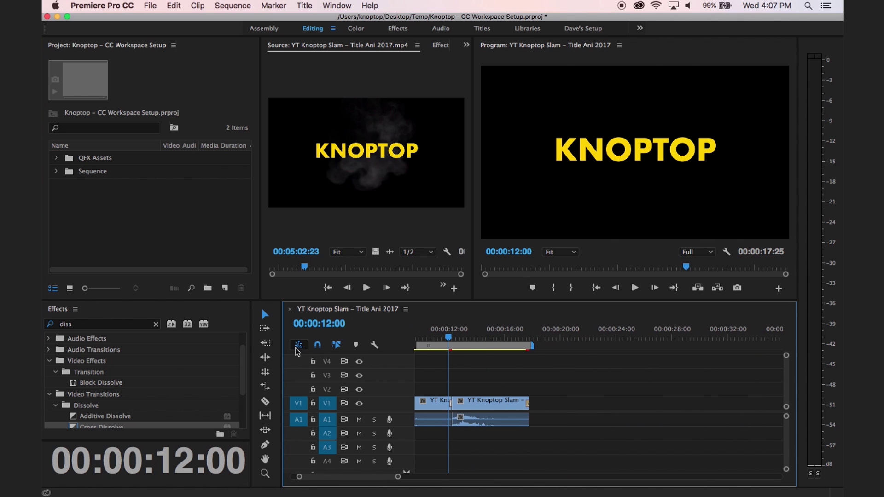
left_click_drag(253, 345, 195, 333)
left_click_drag(282, 321, 222, 320)
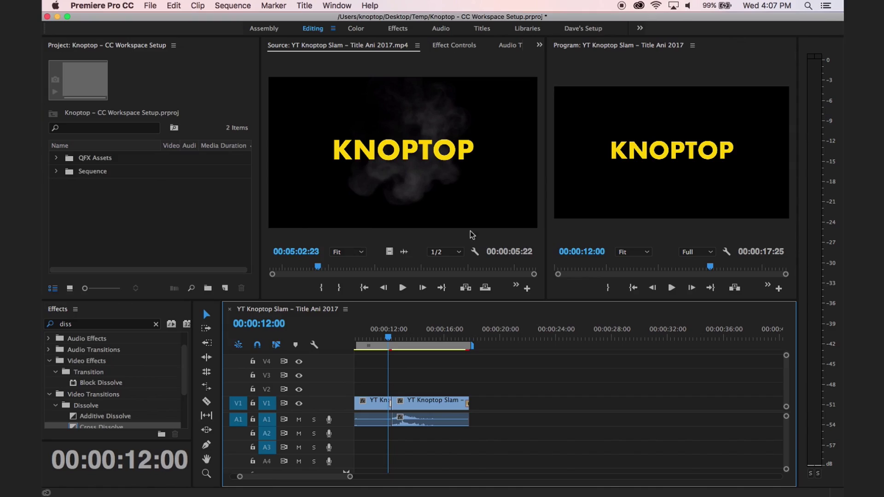
Step: Narrow the Project panel and its Name column, and shift the Source and Program monitor border to nearly equalize their widths
left_click_drag(261, 224, 225, 224)
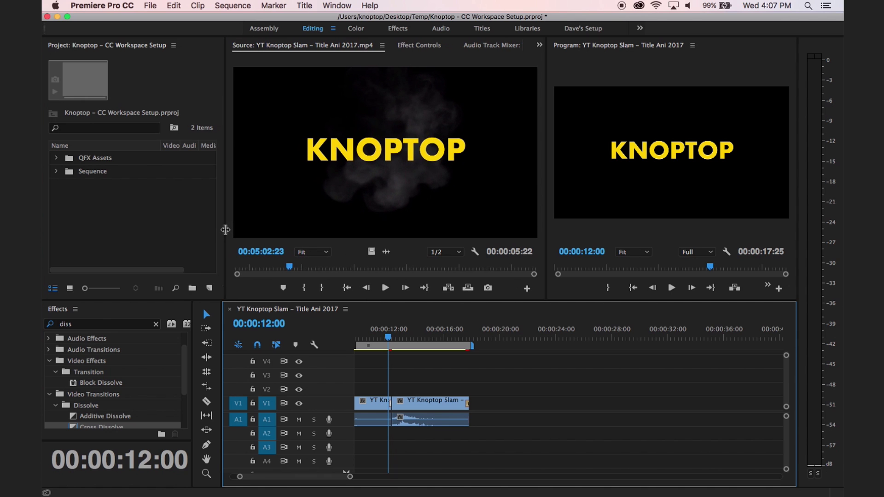
left_click_drag(160, 146, 128, 145)
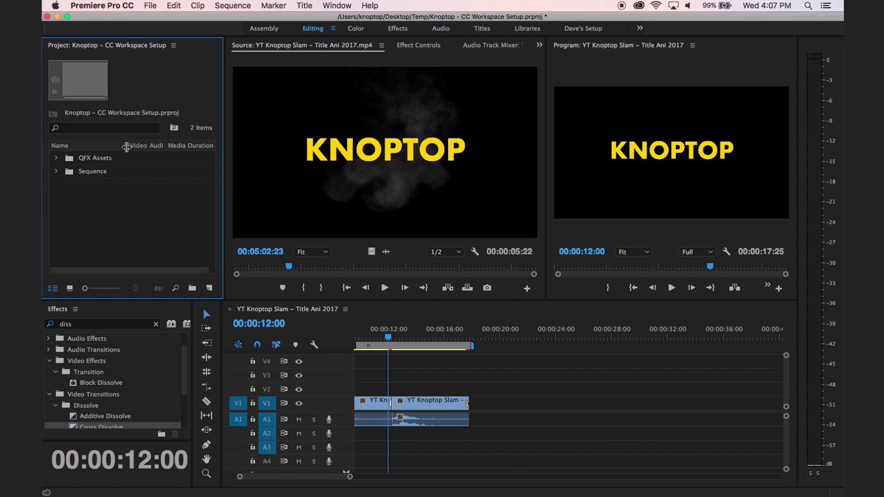
left_click_drag(547, 266, 510, 260)
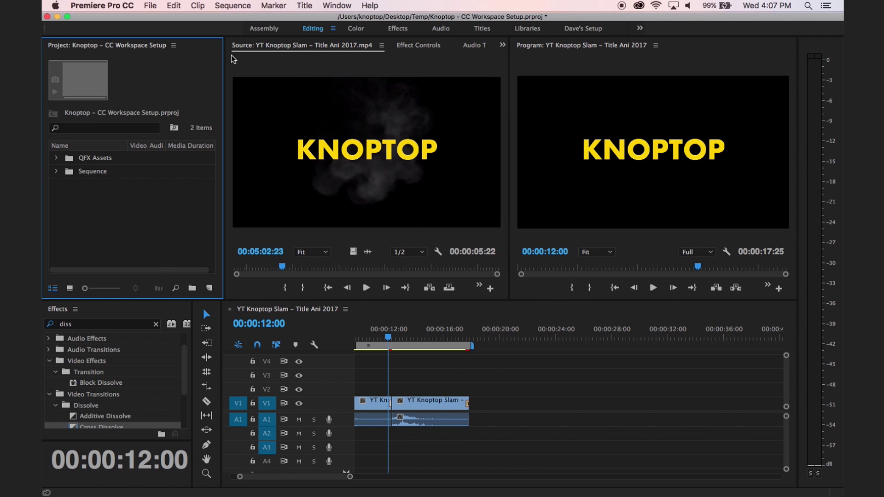
Step: Clear the Effects search and save the layout changes to the current Editing workspace
scroll(156, 334, "up", 2)
left_click(156, 324)
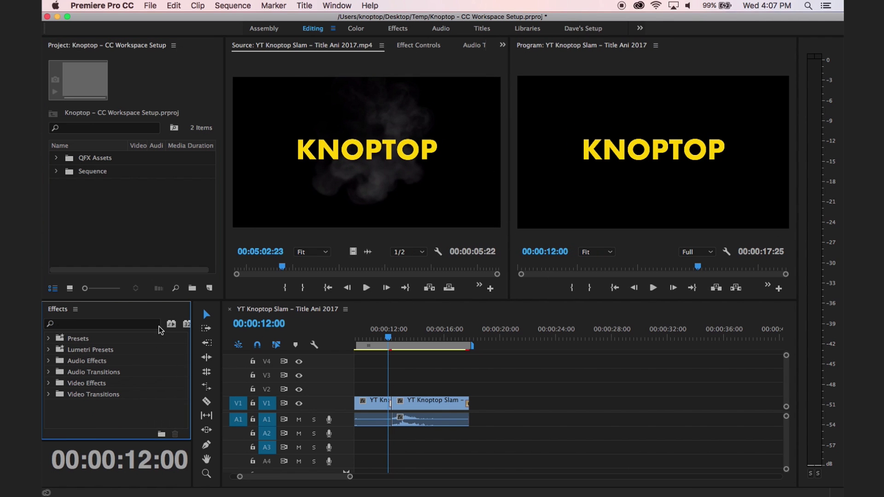
left_click(350, 7)
mouse_move(351, 19)
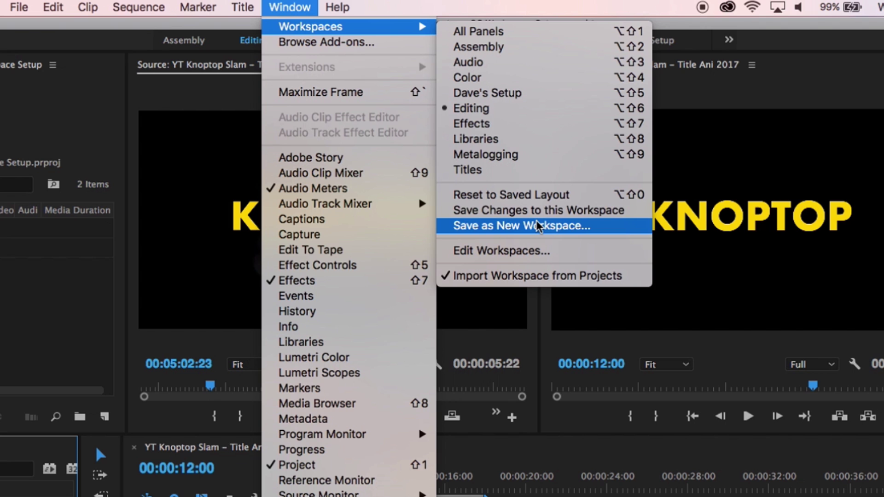
left_click(498, 210)
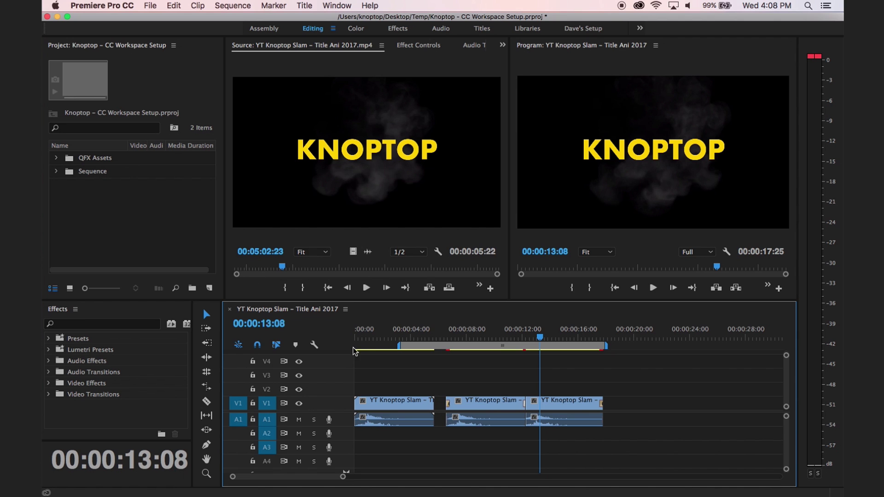
Step: Examine the timeline display settings and the timeline panel options for thumbnails, waveforms, keyframes and the work area bar
left_click(314, 346)
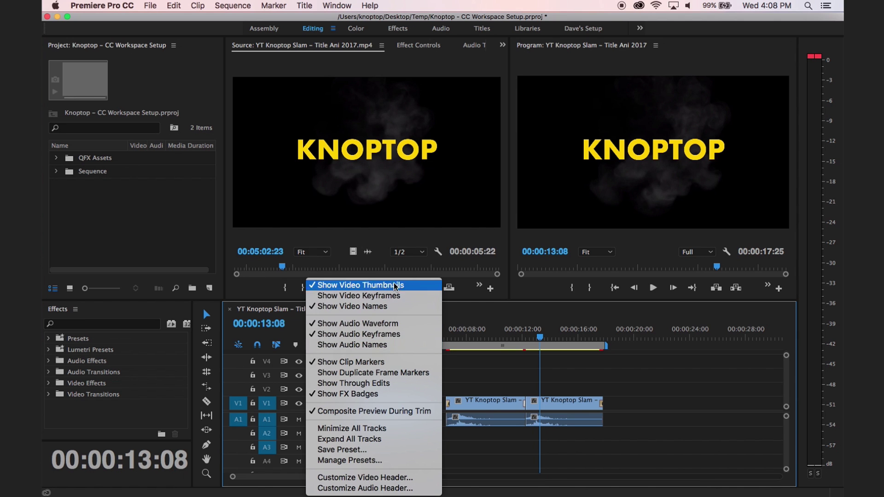
left_click(345, 309)
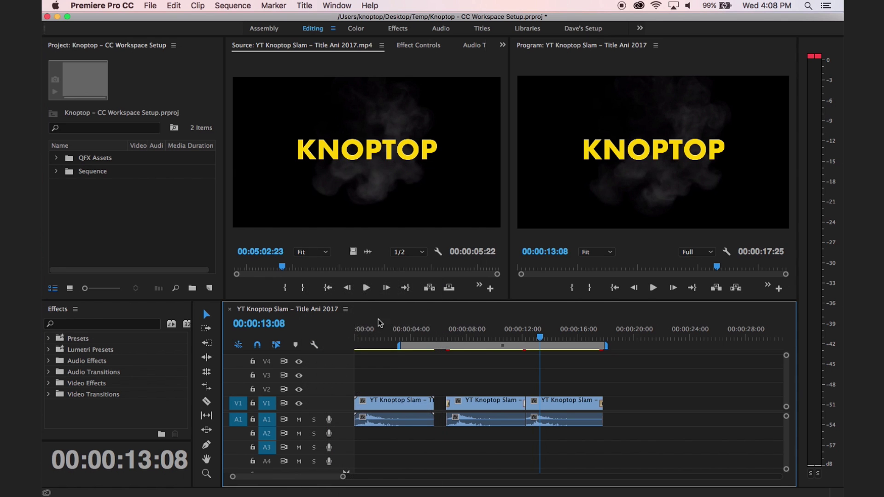
left_click(345, 309)
left_click(314, 346)
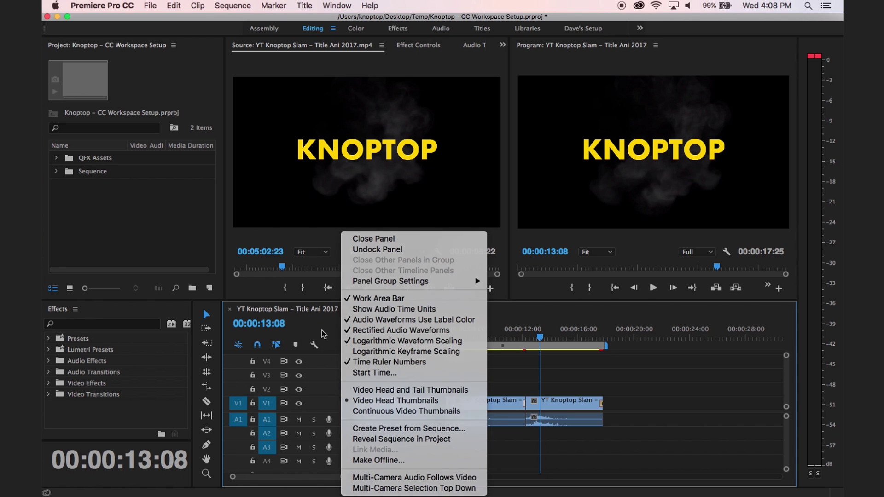
left_click(314, 346)
left_click(312, 347)
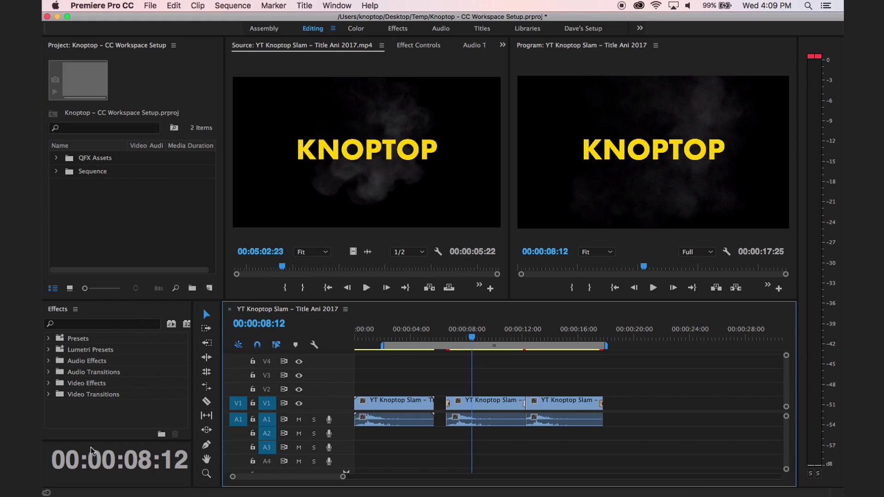
left_click(369, 338)
left_click_drag(381, 345, 435, 346)
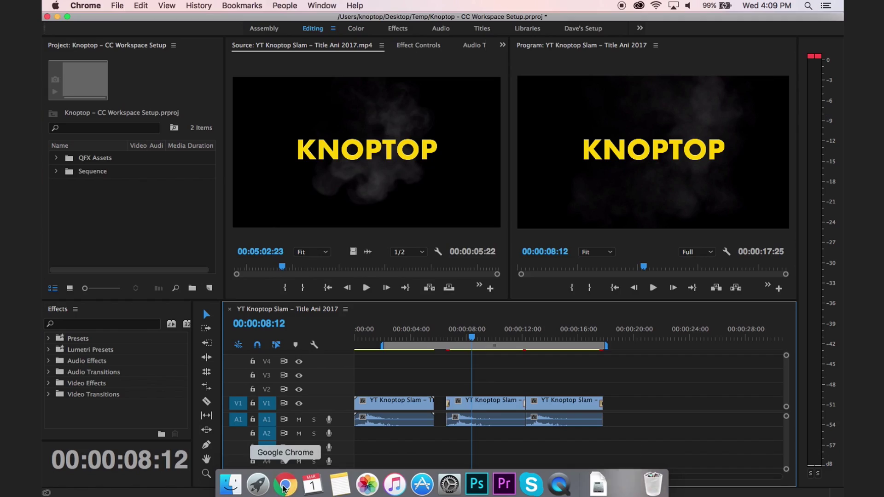
Step: Switch to Google Chrome and browse the video list of the VideoRevealed YouTube channel
left_click(279, 489)
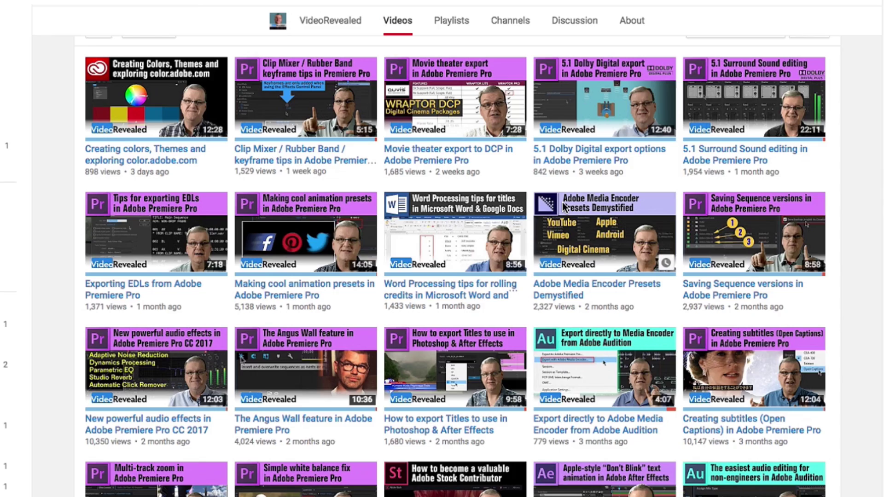
scroll(562, 203, "down", 2)
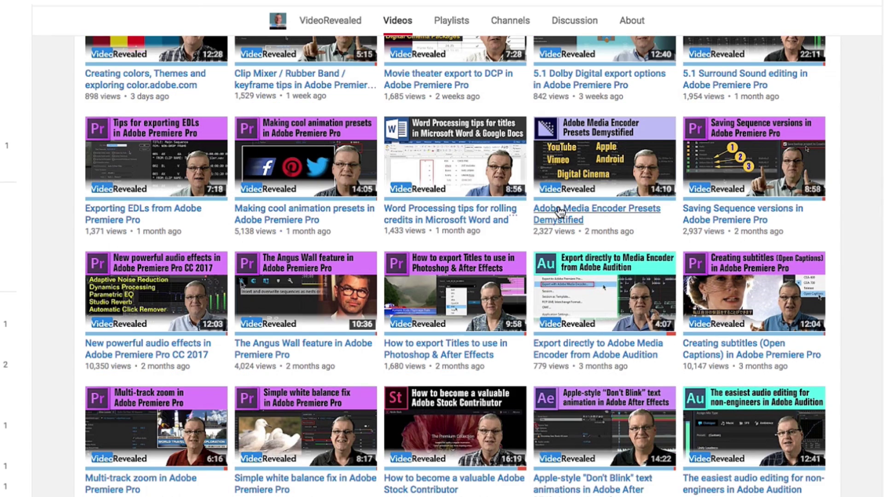
scroll(534, 237, "down", 1)
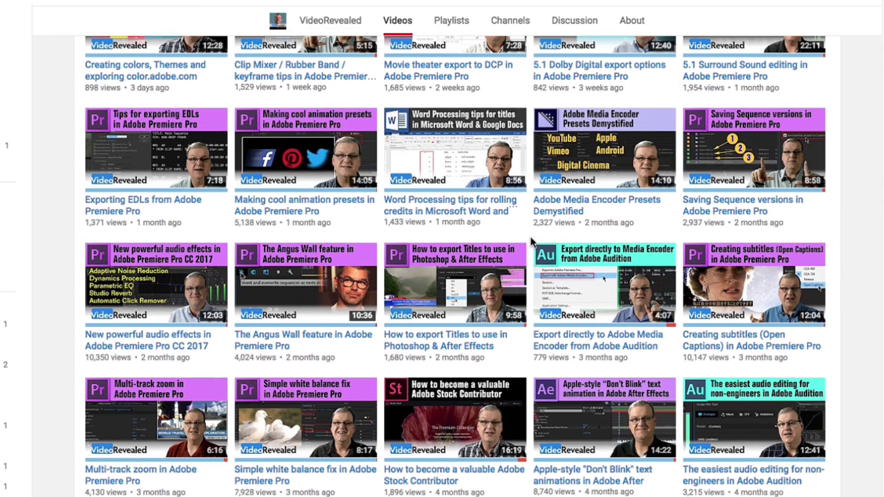